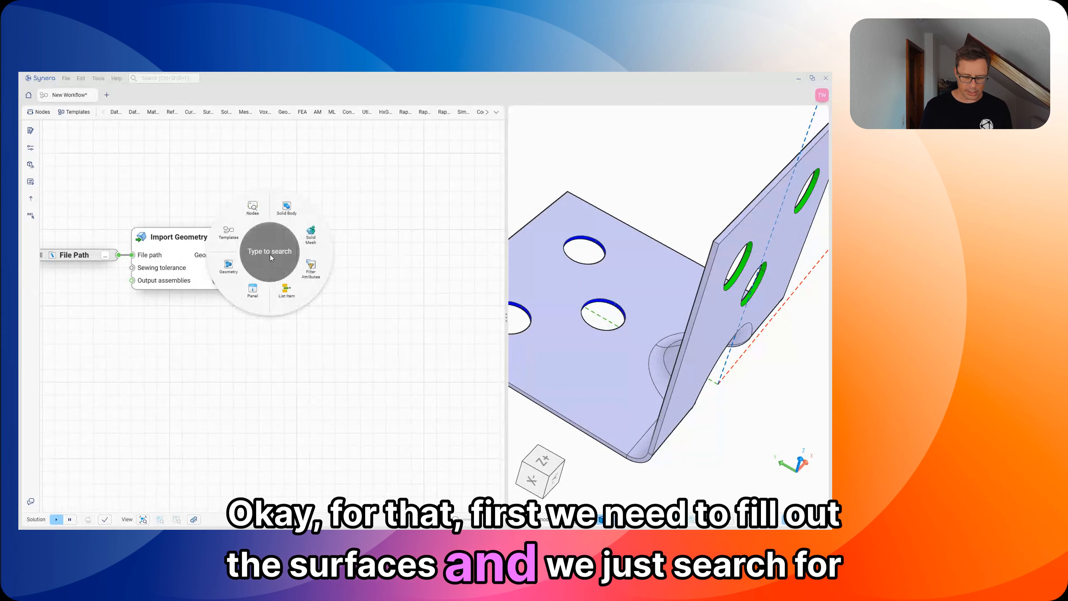
Step: Add a Filter Attributes node fed by the imported geometries and place it beside the Import Geometry node
type("filter")
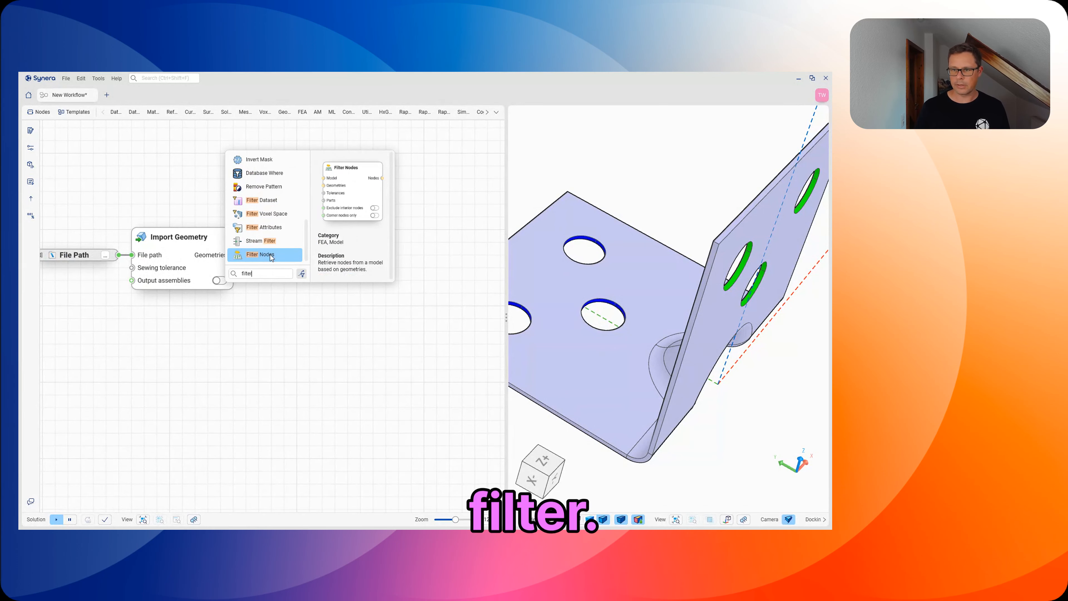
left_click(269, 227)
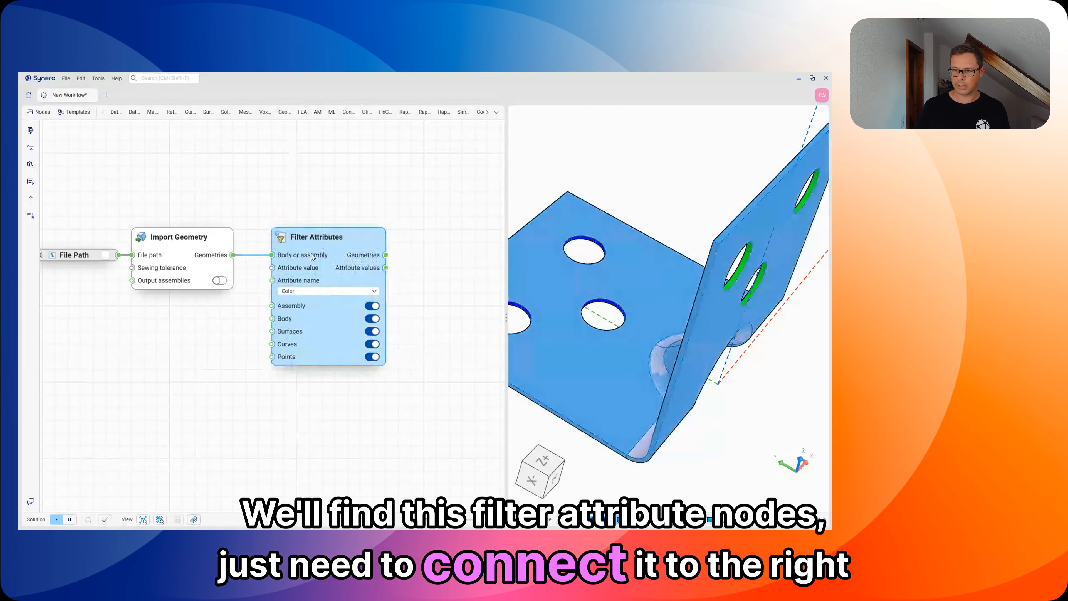
left_click_drag(340, 267, 359, 267)
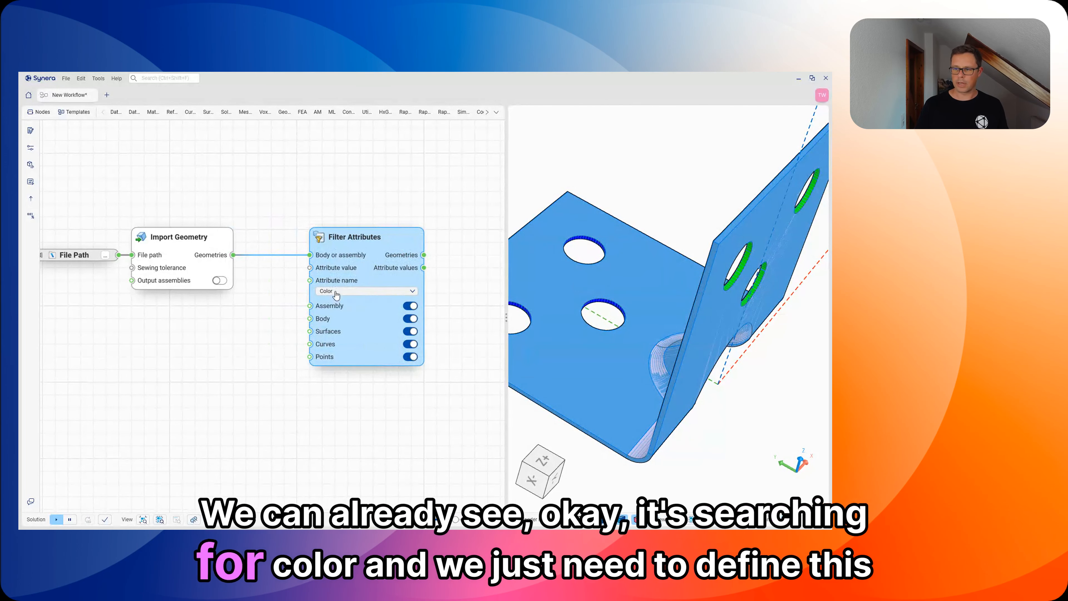
Step: Add a Construct Color node set to blue and feed it into the attribute value of Filter Attributes
left_click_drag(254, 323, 236, 329)
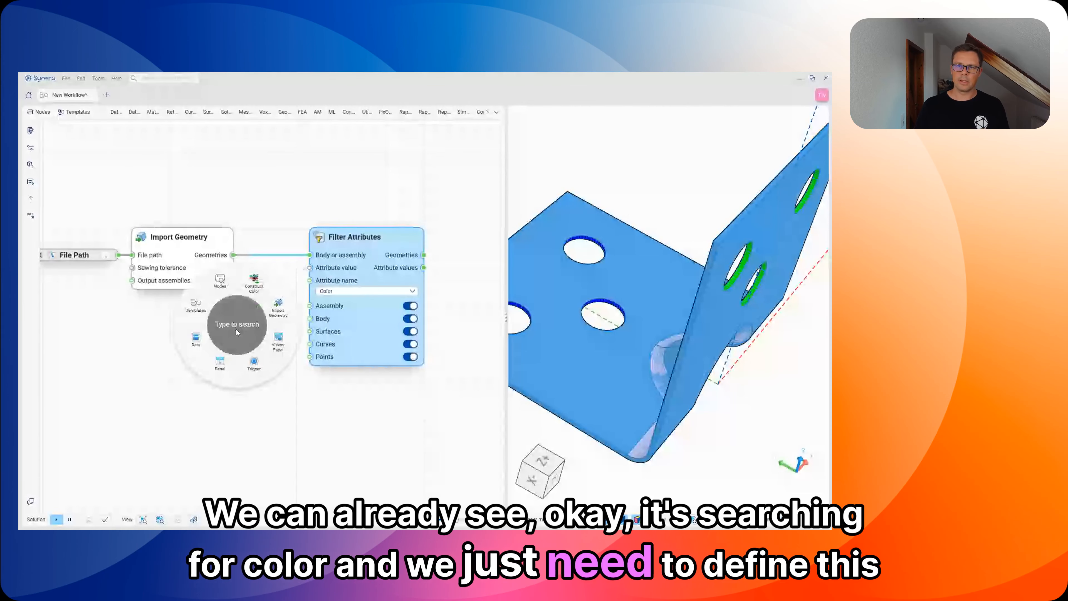
type("blue")
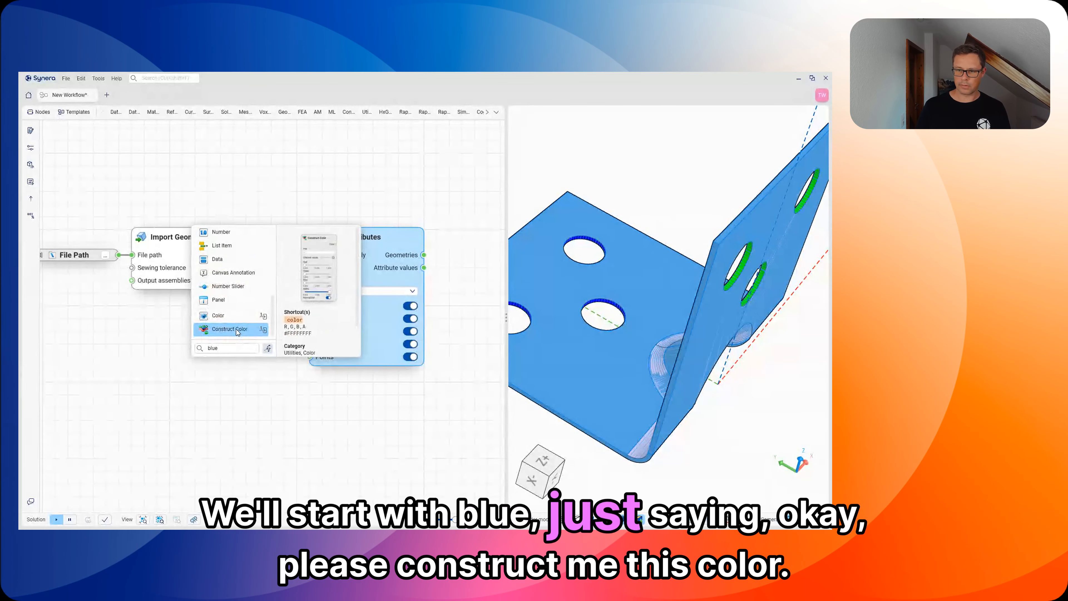
left_click(237, 330)
middle_click_drag(287, 396, 284, 352)
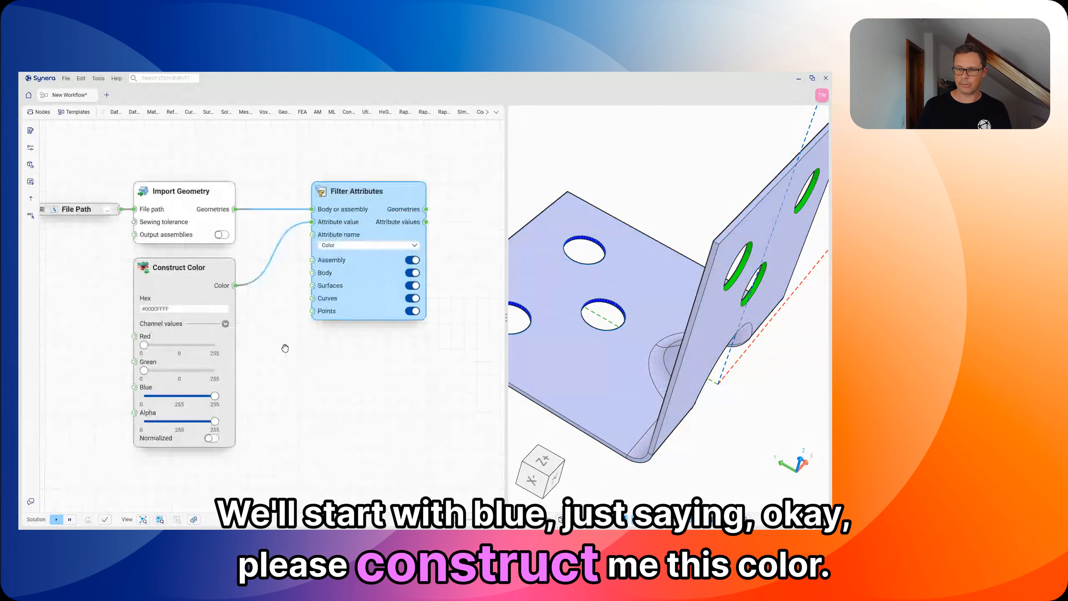
Step: Hide the Import Geometry node's preview so only the filtered surfaces are displayed
left_click(196, 204)
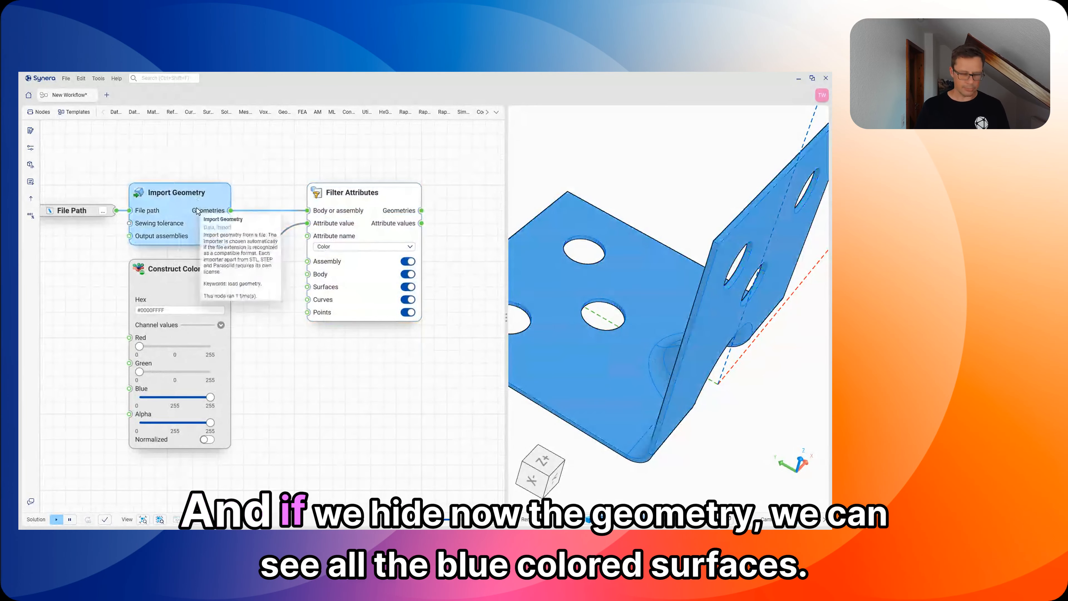
key("ctrl+h")
scroll(674, 309, "down", 3)
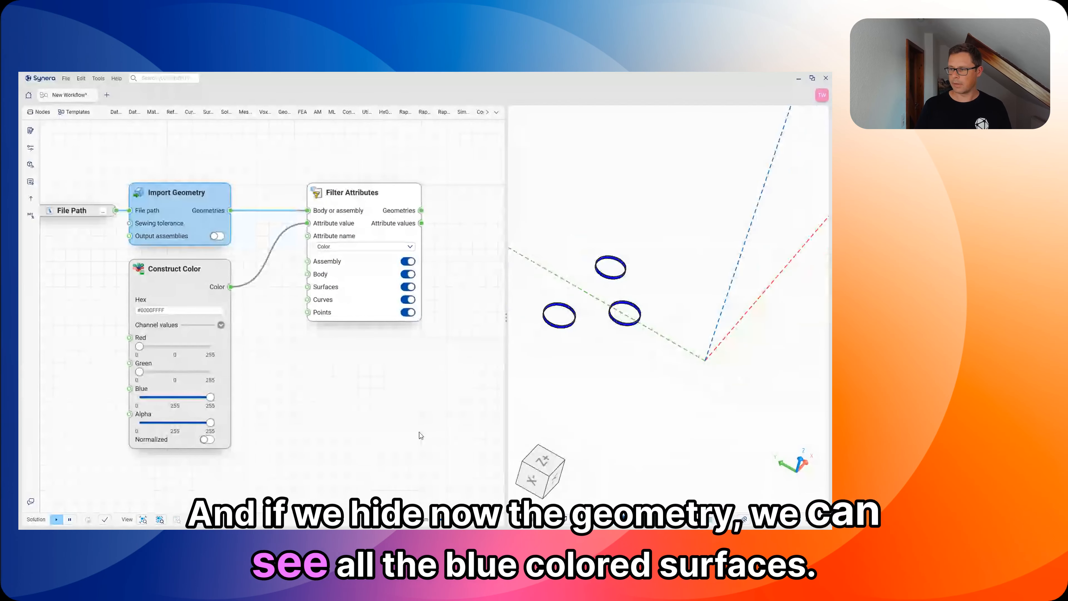
Step: Duplicate the Construct Color and Filter Attributes nodes below the originals and set the copied colour to green 255, blue 0
middle_click_drag(368, 408, 355, 374)
left_click(181, 252)
left_click(377, 168, "shift")
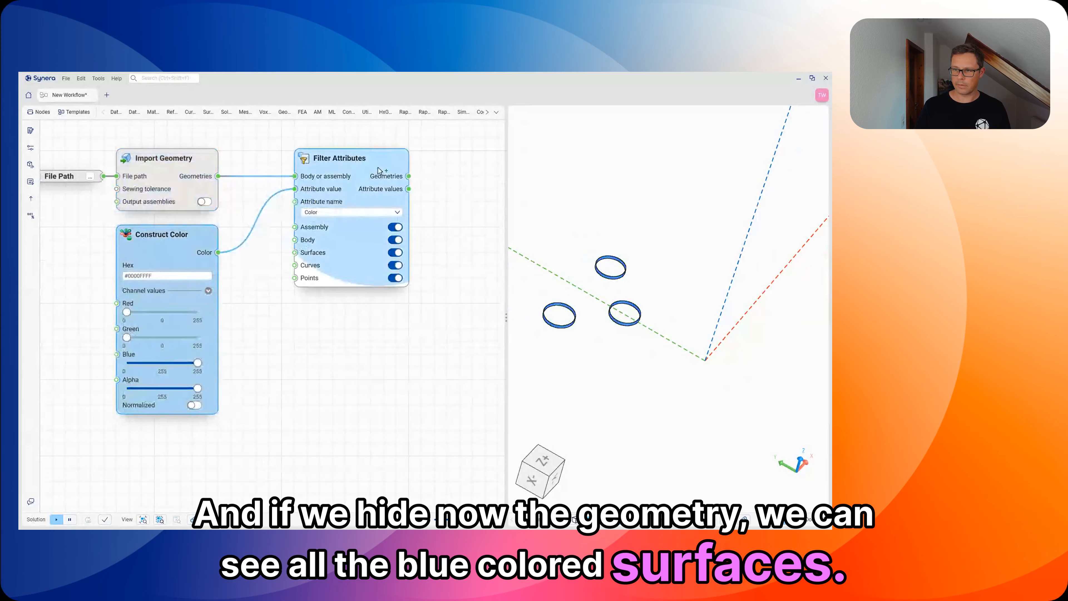
key("ctrl+c")
key("ctrl+v")
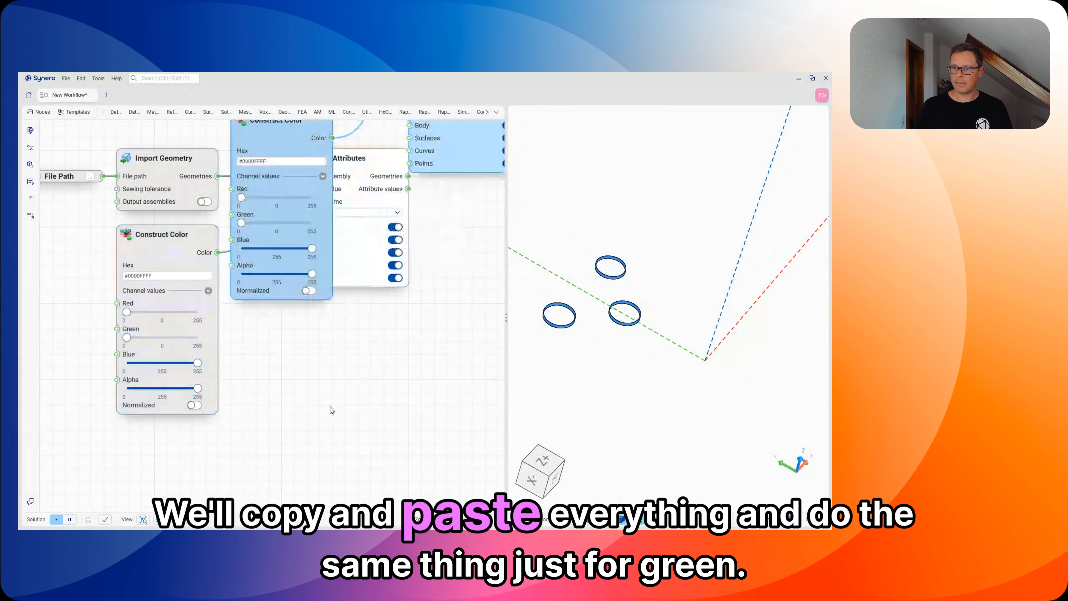
left_click_drag(287, 151, 174, 381)
middle_click_drag(265, 410, 290, 310)
left_click(290, 314)
left_click_drag(216, 394, 216, 369)
middle_click_drag(346, 388, 274, 439)
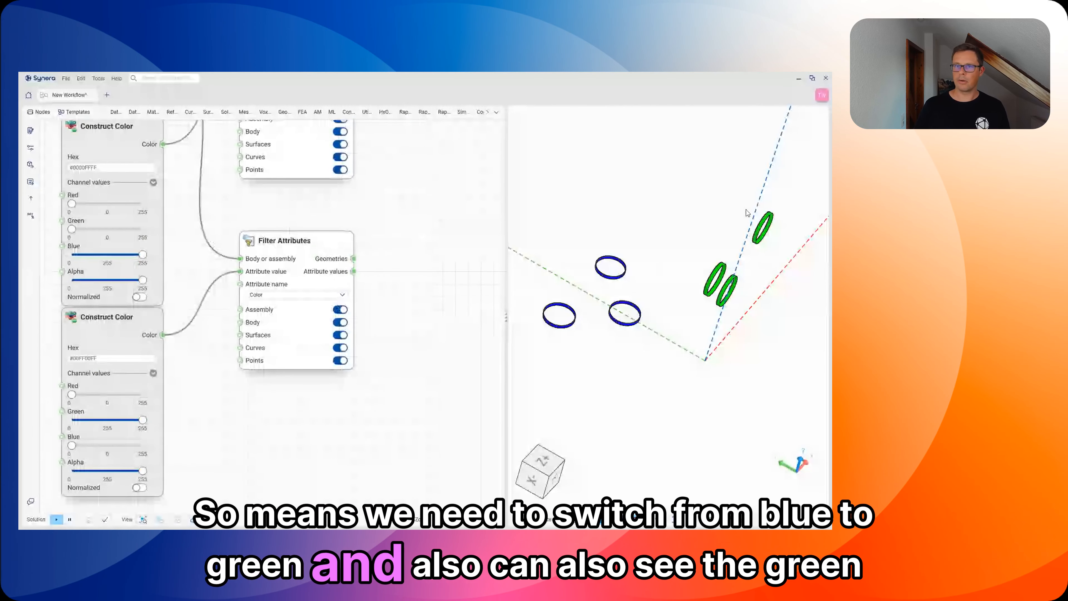
Step: Filter the templates by FEA and Full workflow, and insert the simple FEA workflow template after the filter nodes
middle_click_drag(438, 277, 404, 365)
scroll(388, 353, "down", 3)
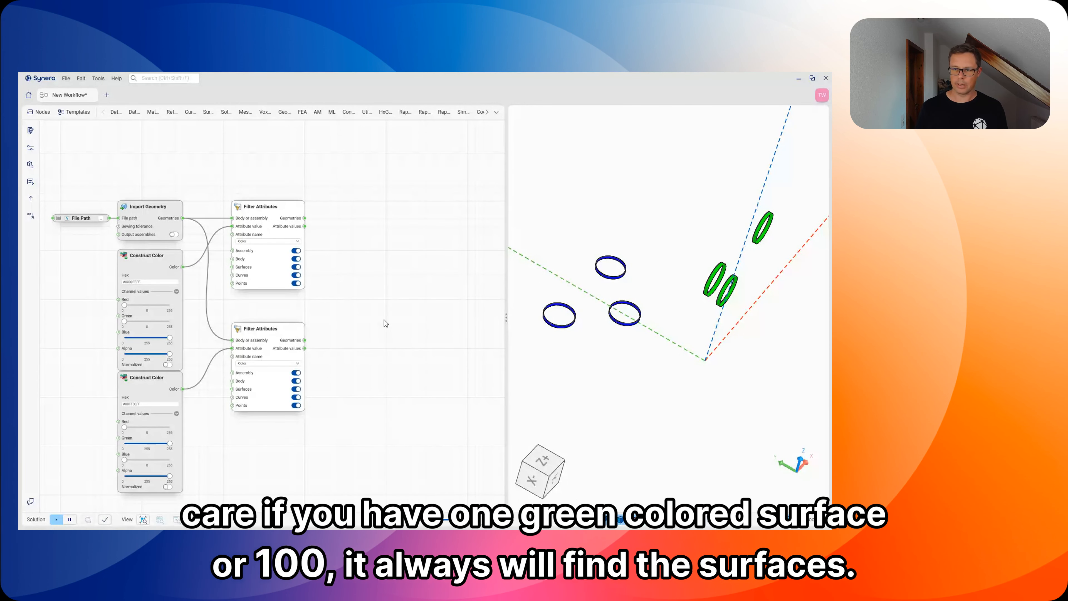
left_click_drag(364, 305, 325, 308)
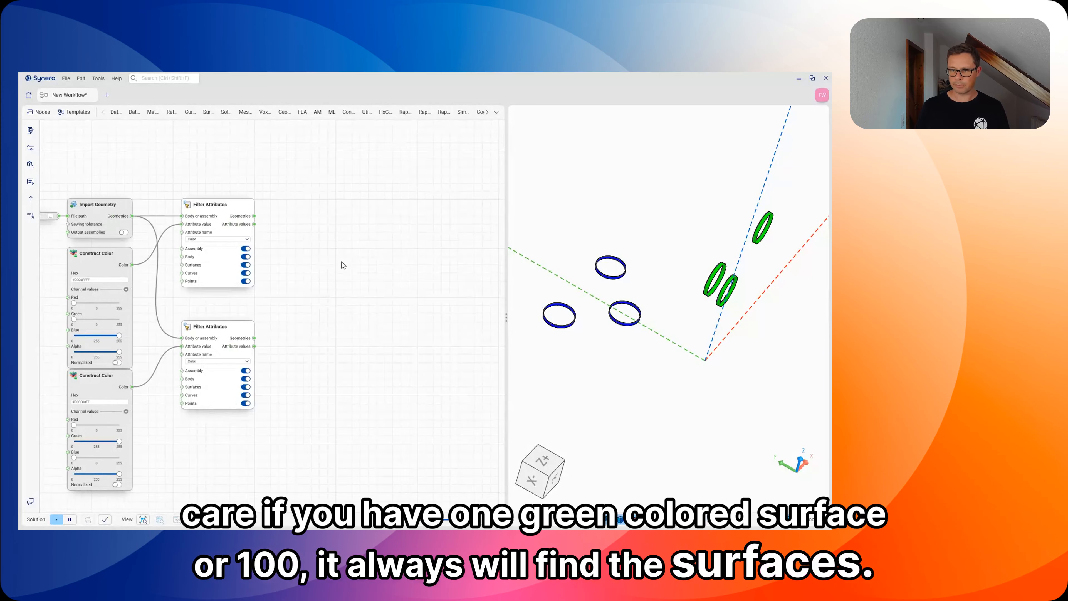
left_click_drag(342, 261, 278, 259)
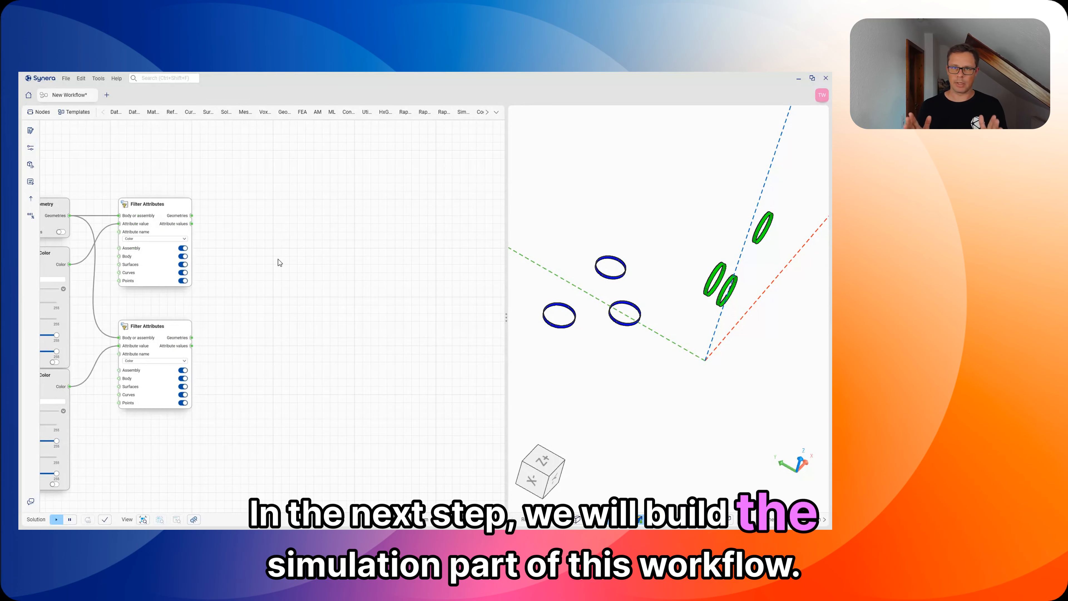
right_click(285, 247)
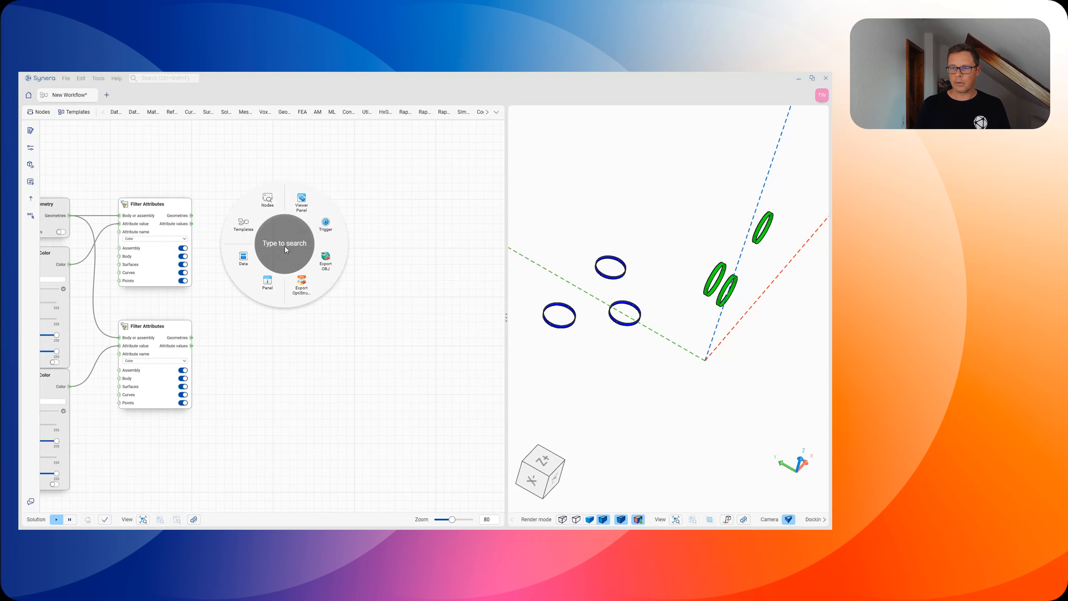
left_click(243, 226)
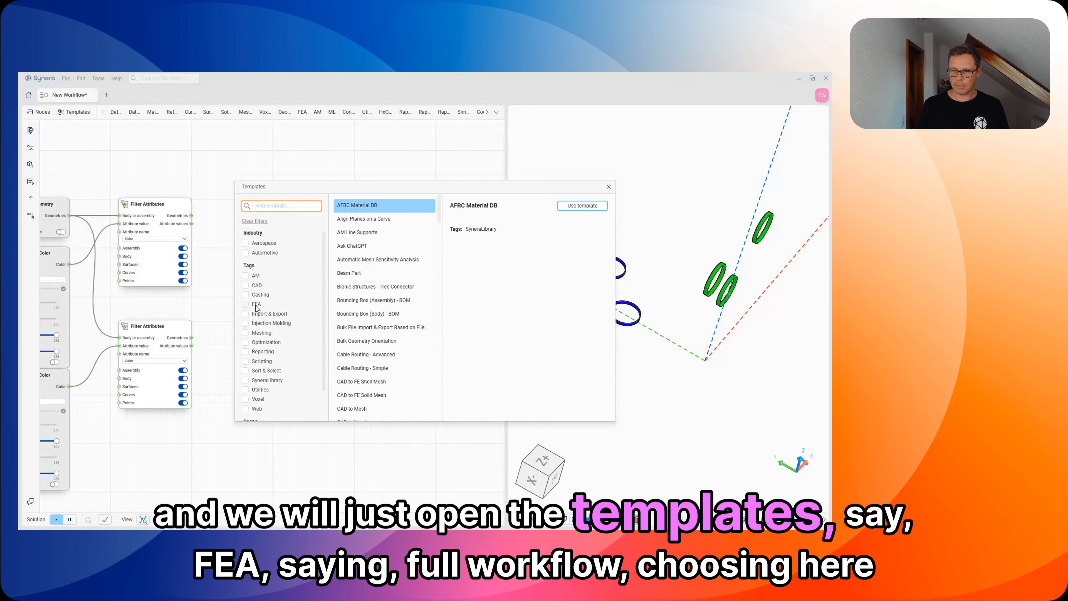
left_click(254, 305)
scroll(273, 308, "down", 1)
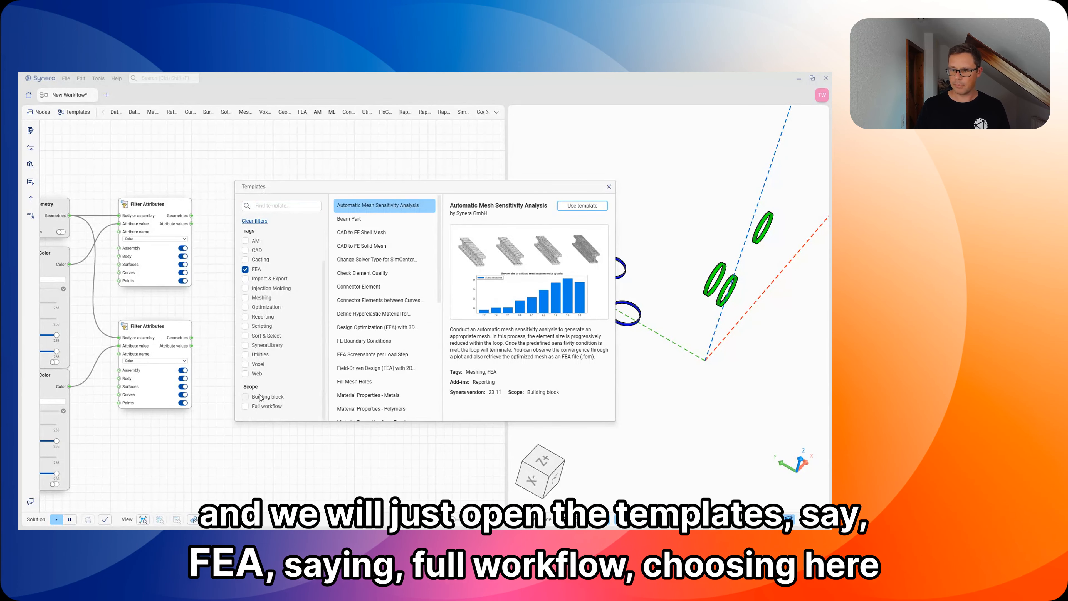
left_click(258, 407)
left_click(351, 263)
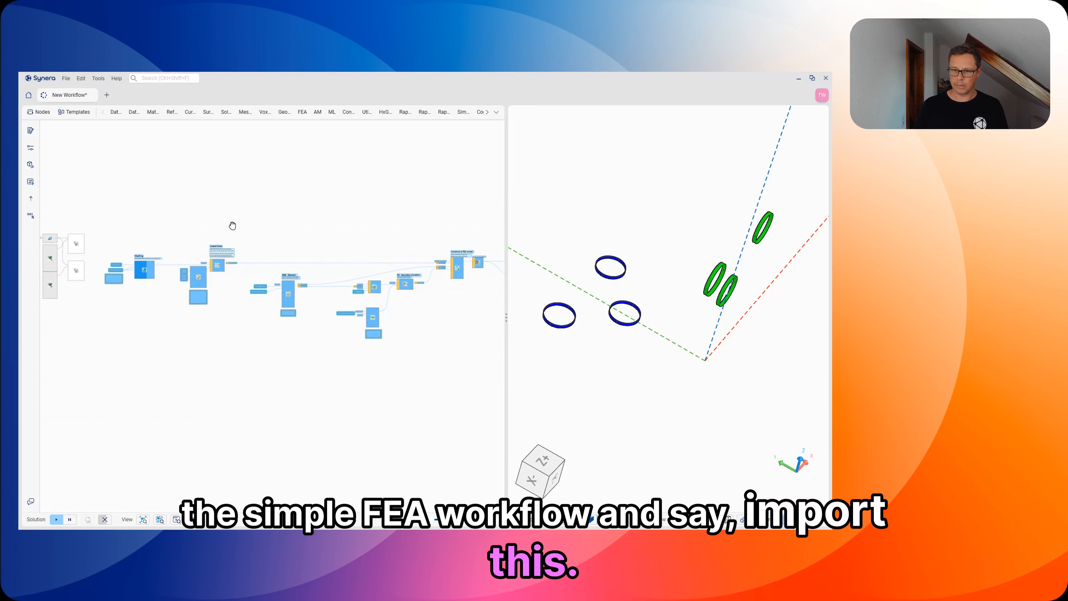
Step: Delete the pre-stored Element size container from the template's Meshing section
scroll(145, 309, "up", 5)
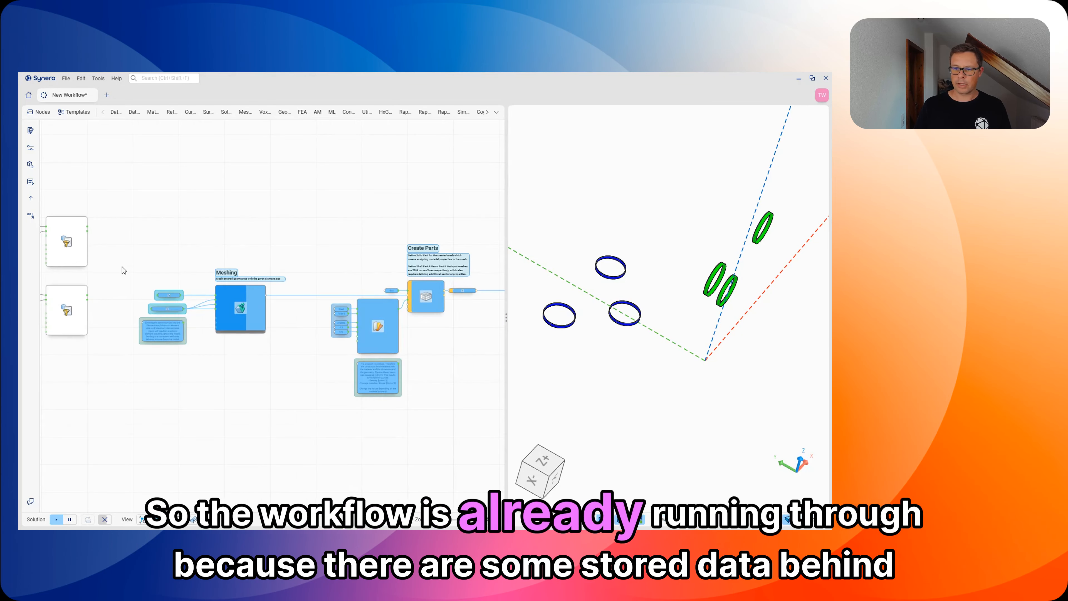
scroll(148, 314, "up", 2)
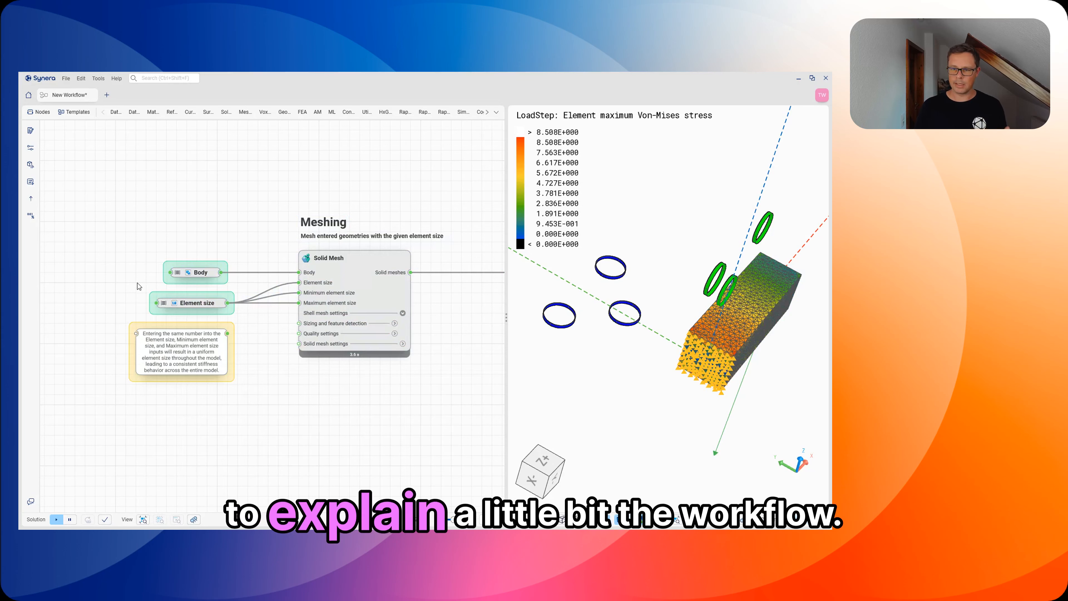
scroll(139, 280, "down", 3)
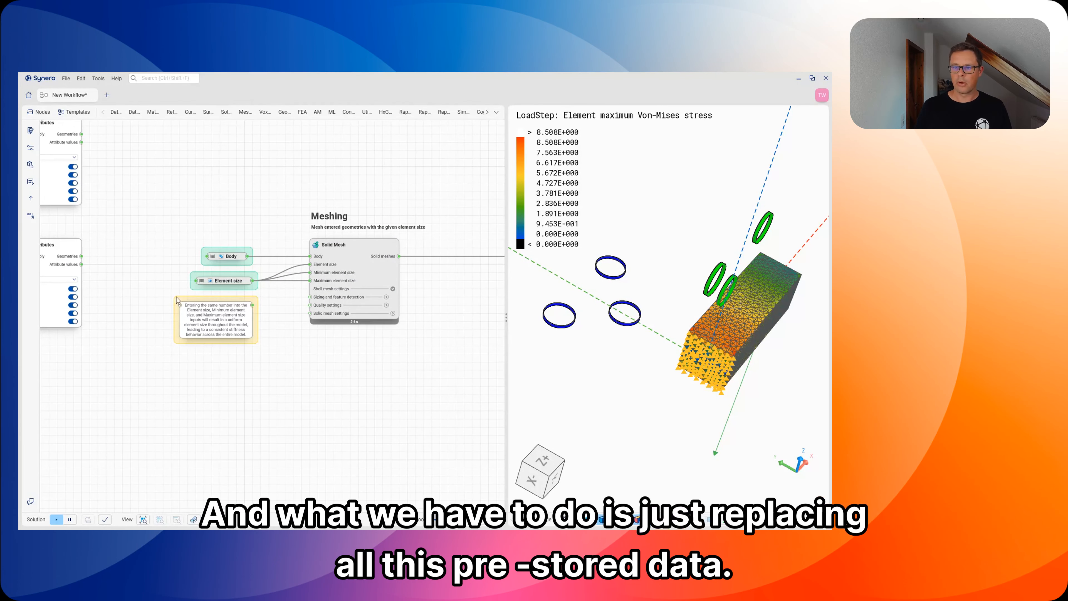
right_click_drag(169, 283, 197, 275)
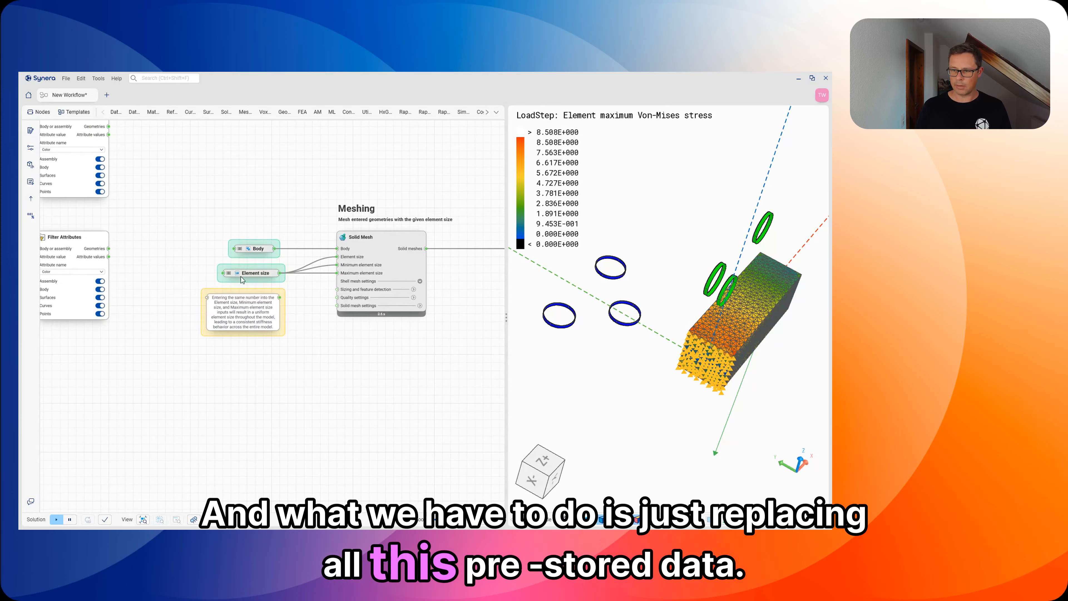
mouse_move(234, 277)
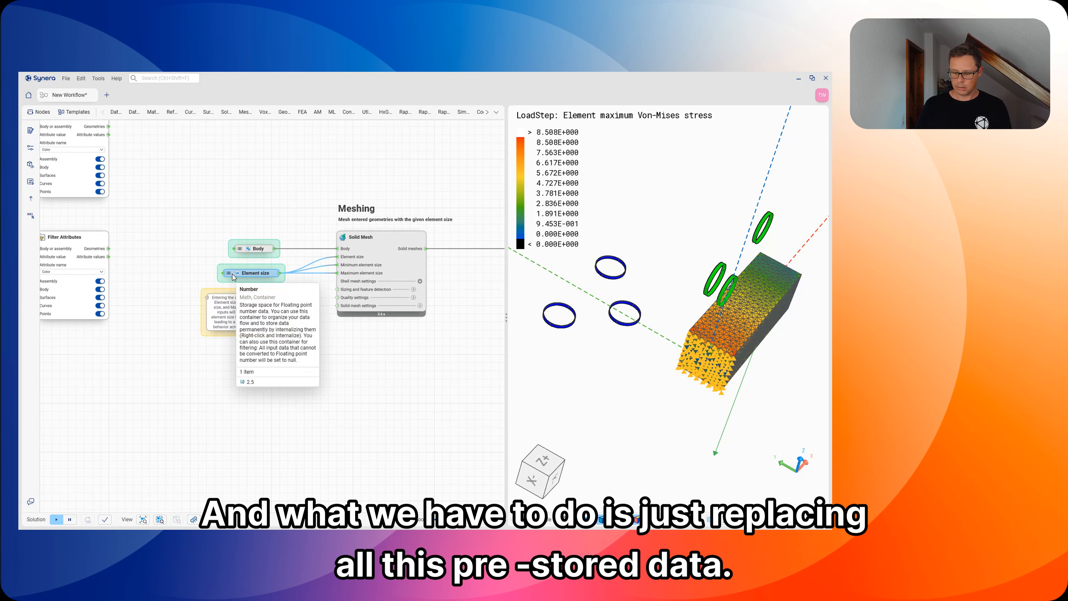
key("Delete")
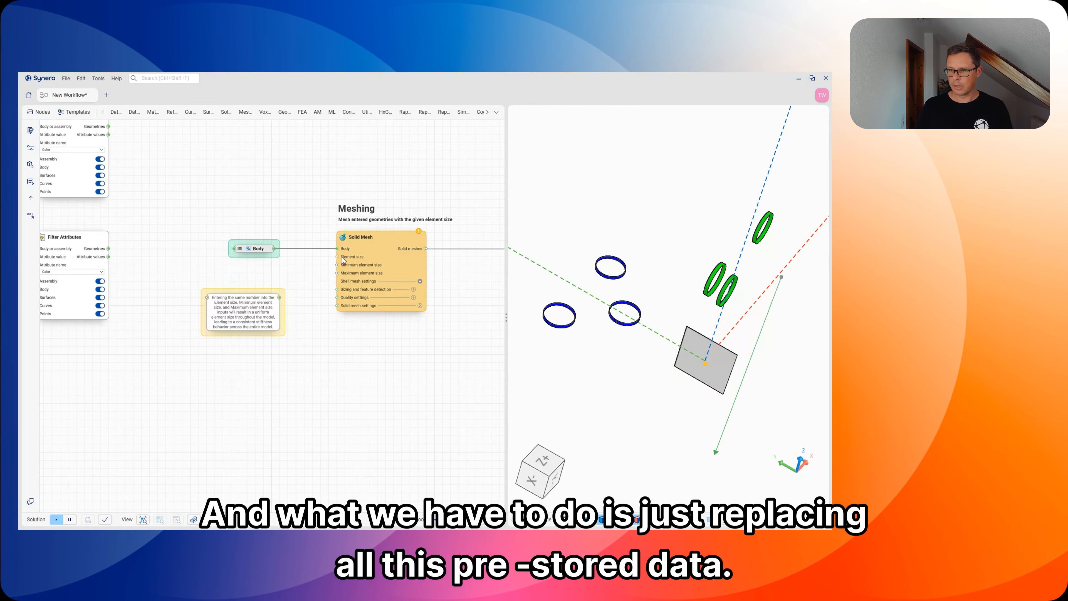
Step: Create an element size slider of 10 and connect it to Solid Mesh's element size, minimum and maximum element size
left_click_drag(337, 256, 268, 276)
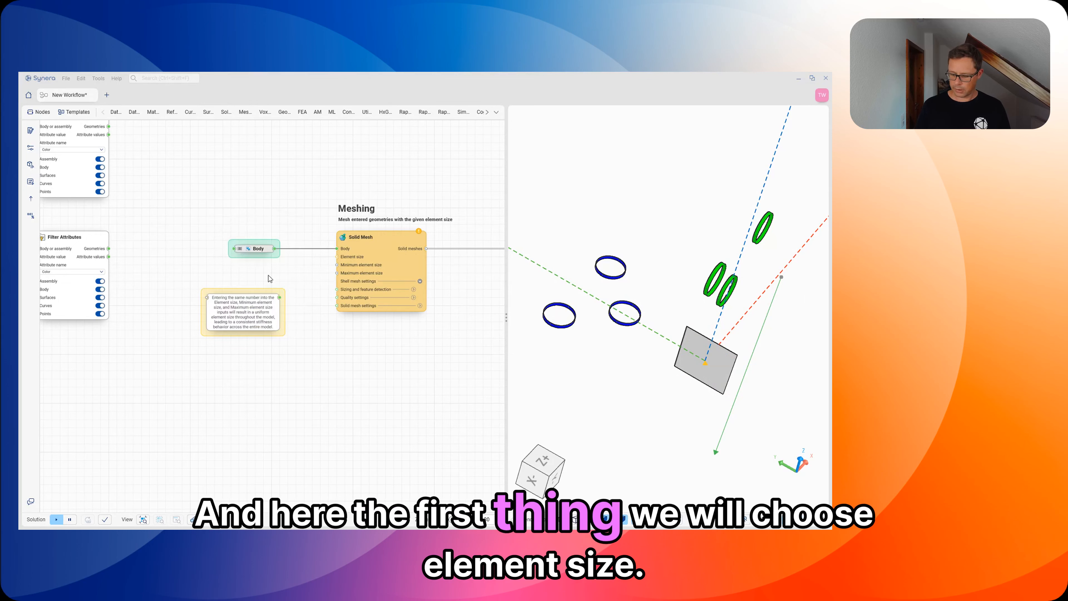
type("10")
key("Return")
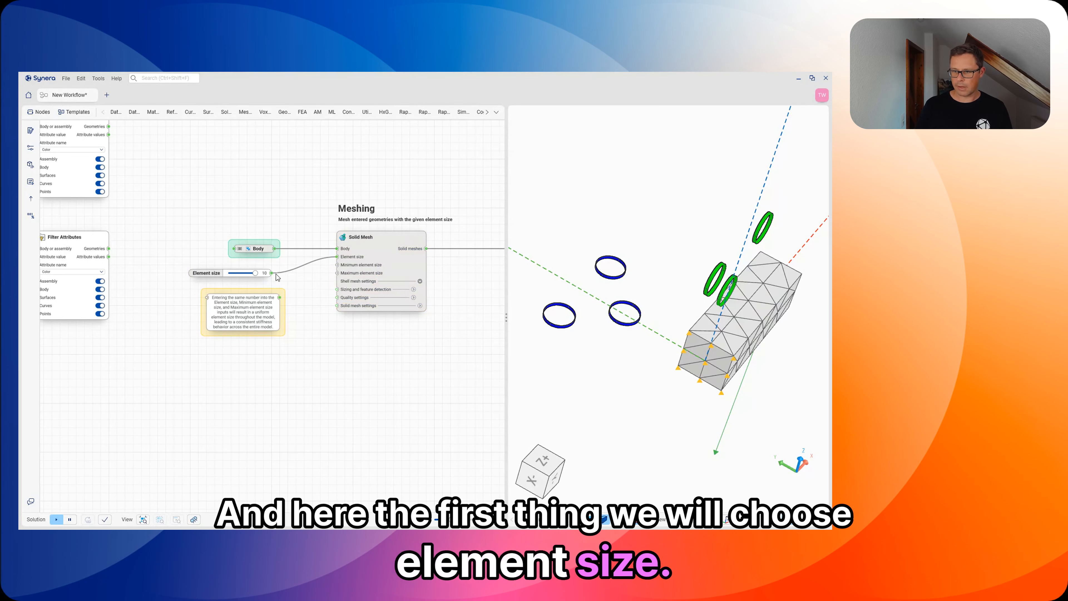
left_click_drag(272, 273, 337, 264)
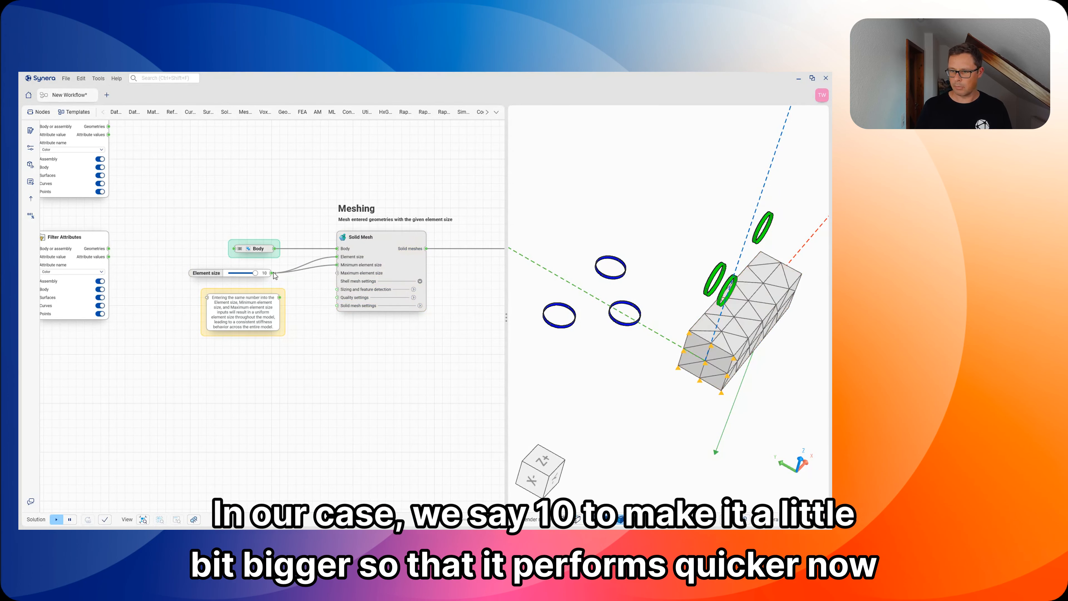
left_click_drag(271, 273, 333, 273)
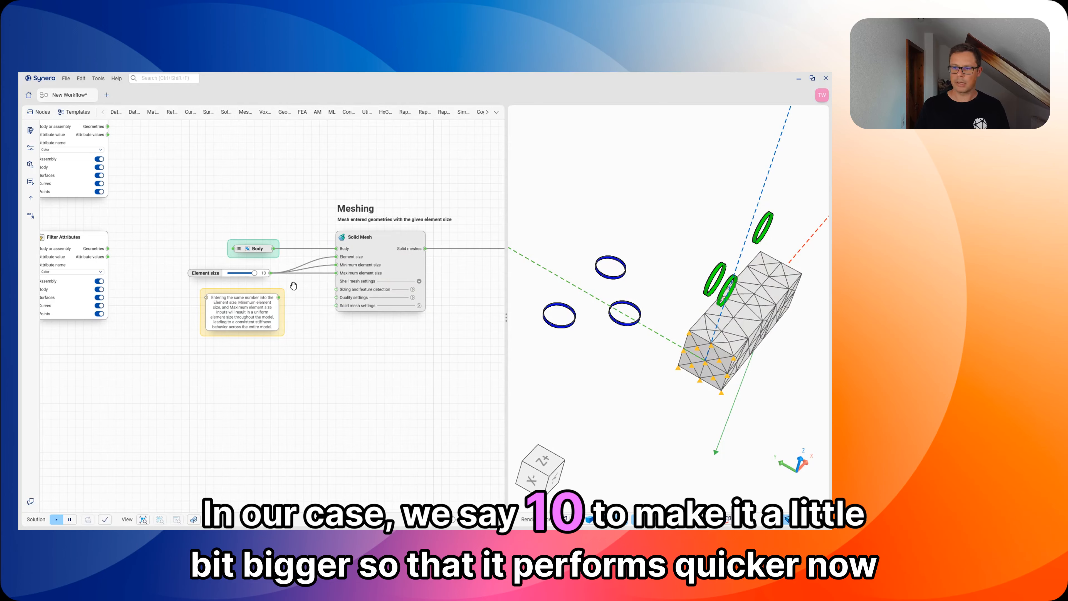
Step: Delete the pre-stored Body container and connect the Import Geometry output to the Body input of Solid Mesh
middle_click_drag(293, 286, 273, 297)
middle_click_drag(207, 218, 311, 281)
key("Delete")
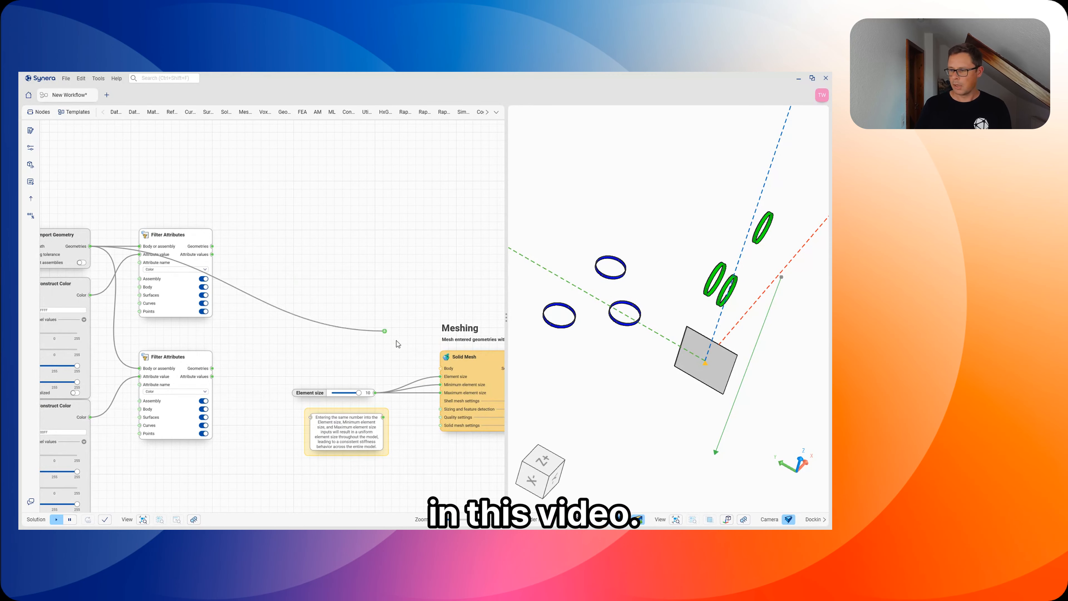
left_click_drag(438, 370, 439, 368)
middle_click_drag(439, 369, 135, 235)
Step: Examine the template's Create Parts, RBE - Element, Force and Fixed Displacement sections
scroll(328, 234, "down", 3)
scroll(278, 262, "up", 3)
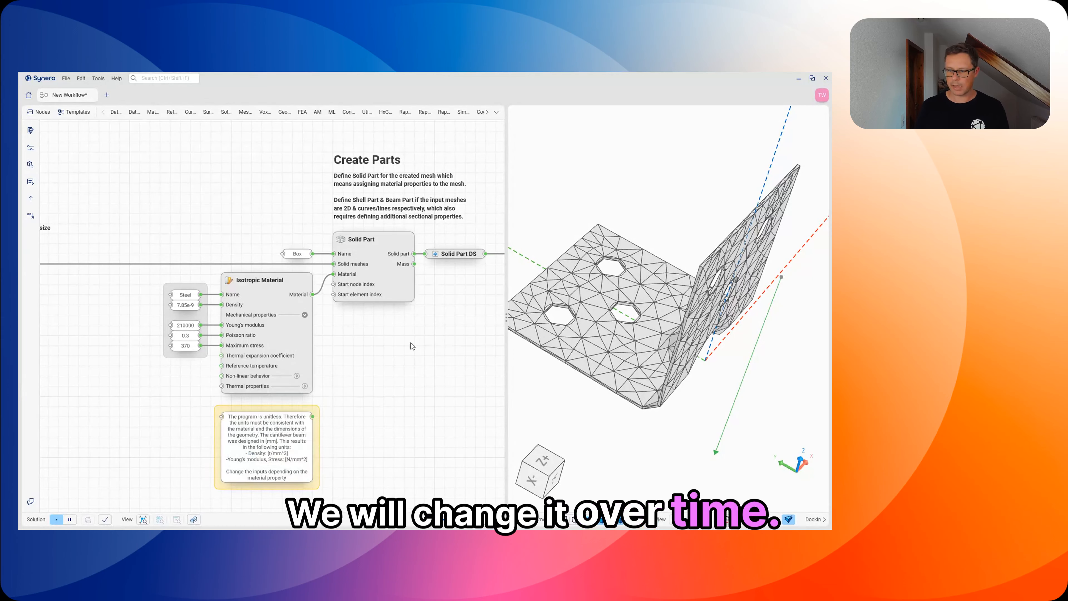
middle_click_drag(406, 339, 348, 339)
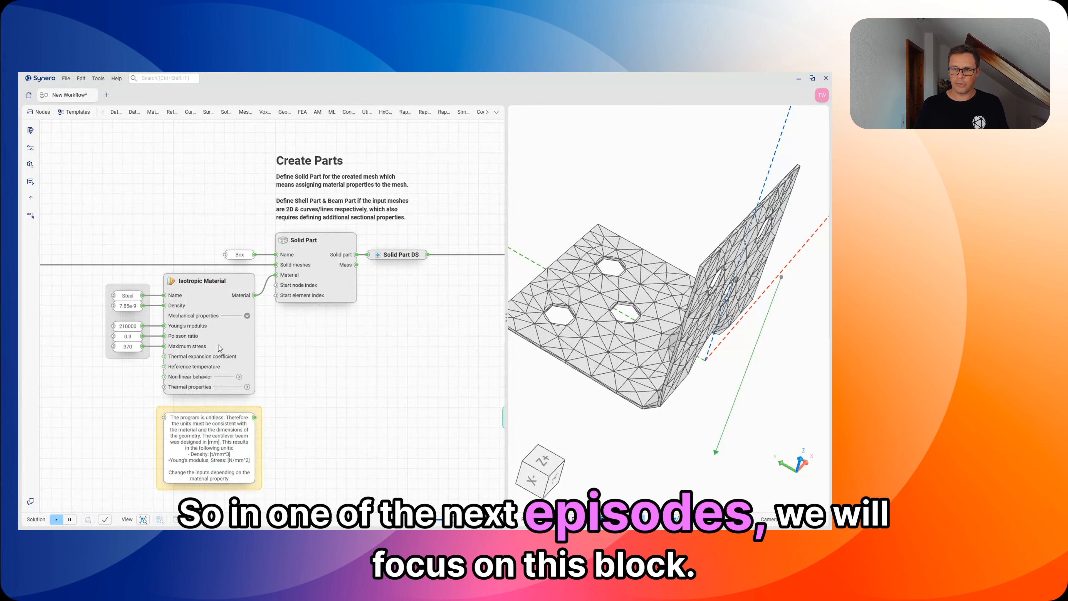
middle_click_drag(428, 348, 75, 294)
middle_click_drag(271, 247, 225, 240)
scroll(226, 240, "down", 3)
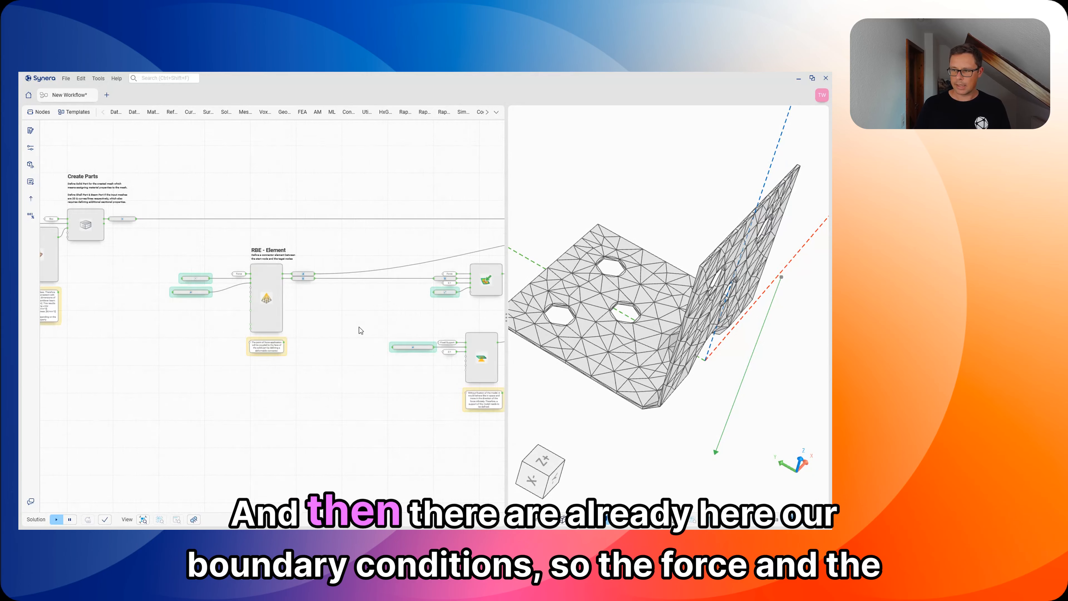
middle_click_drag(410, 318, 311, 308)
scroll(435, 255, "up", 2)
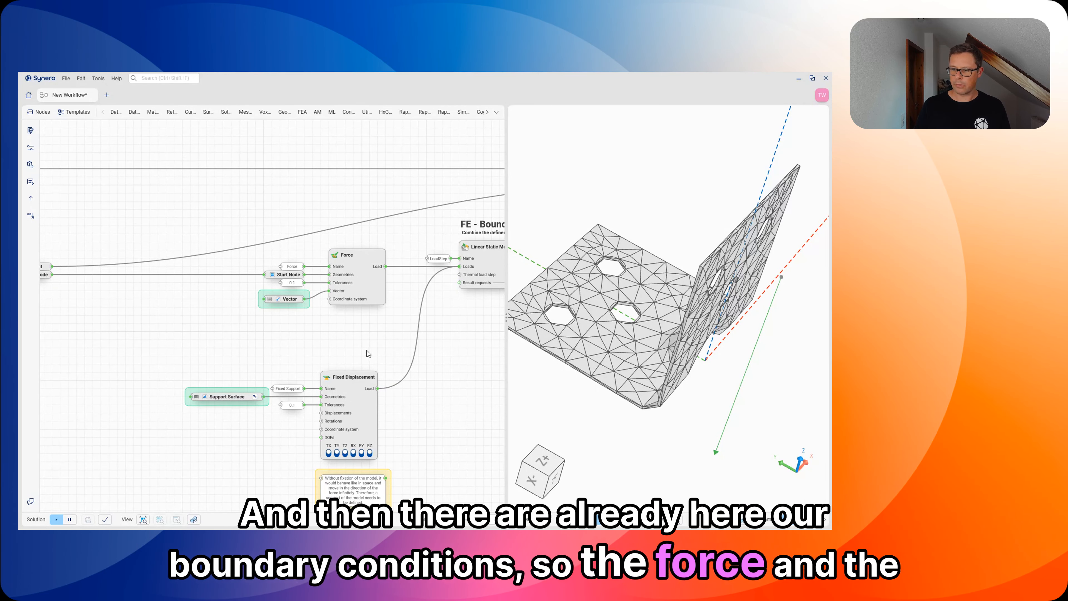
scroll(366, 353, "down", 4)
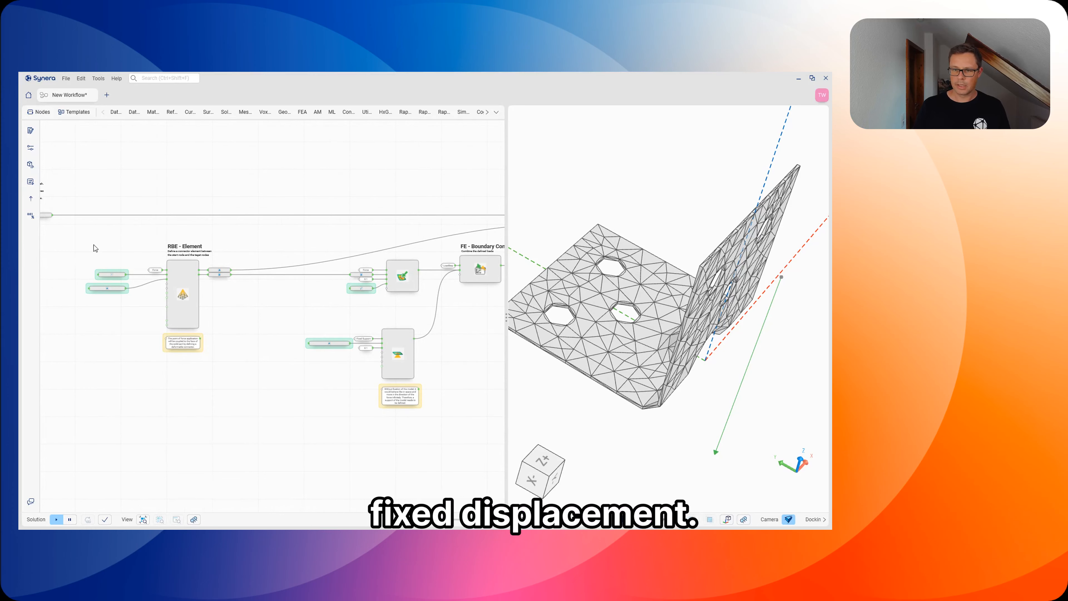
Step: Delete the template's whole RBE - Element section, including its containers and note
left_click_drag(81, 230, 260, 389)
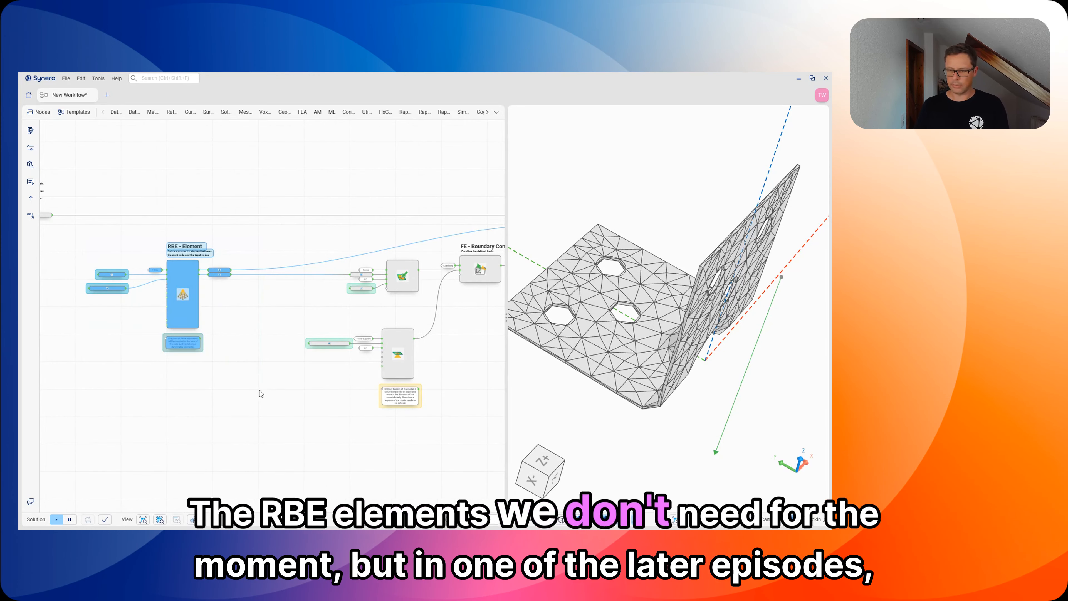
key("Delete")
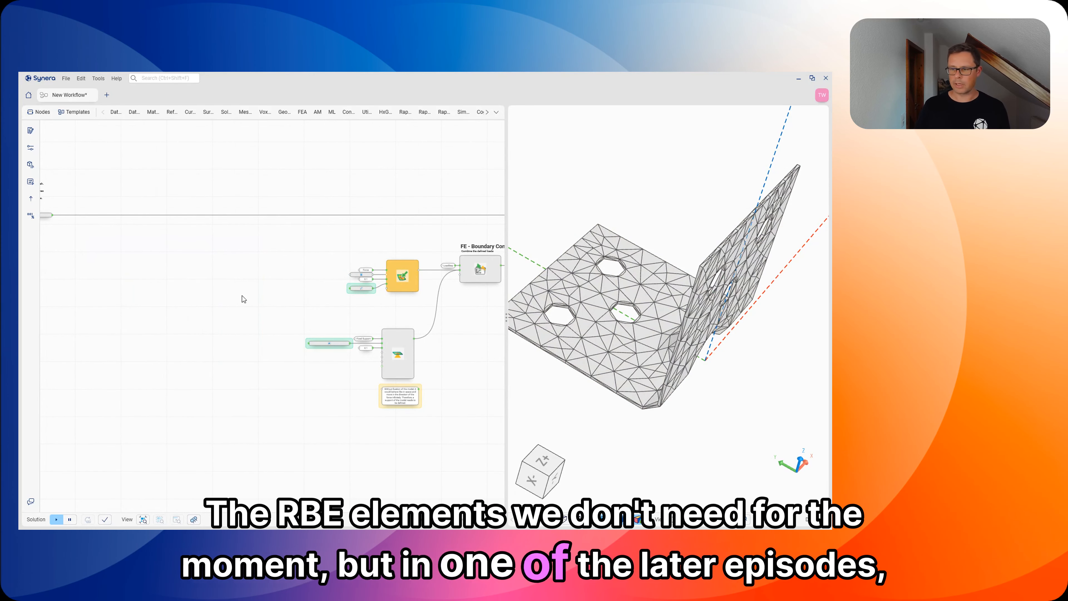
Step: Connect the Geometries output of the blue surfaces' Filter Attributes node to the Force node's Start Node container
middle_click_drag(281, 279, 199, 260)
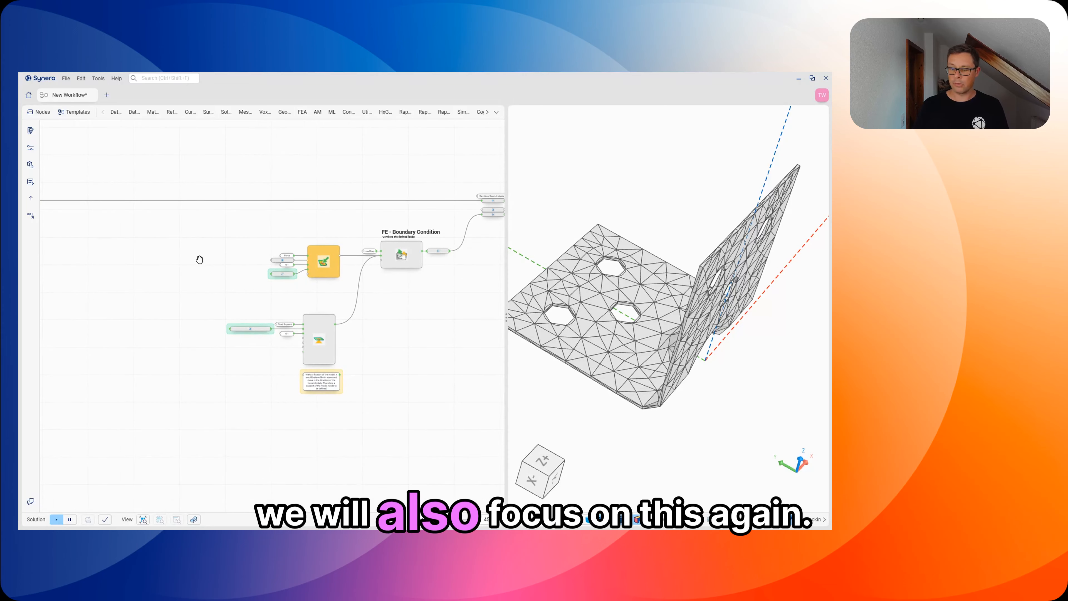
scroll(289, 288, "up", 5)
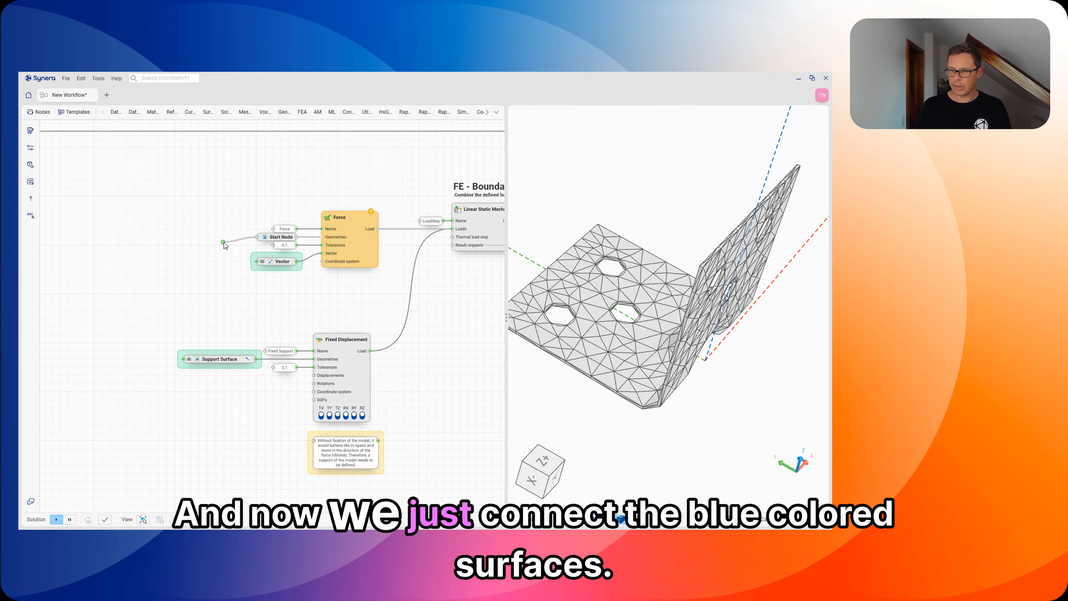
scroll(224, 242, "down", 10)
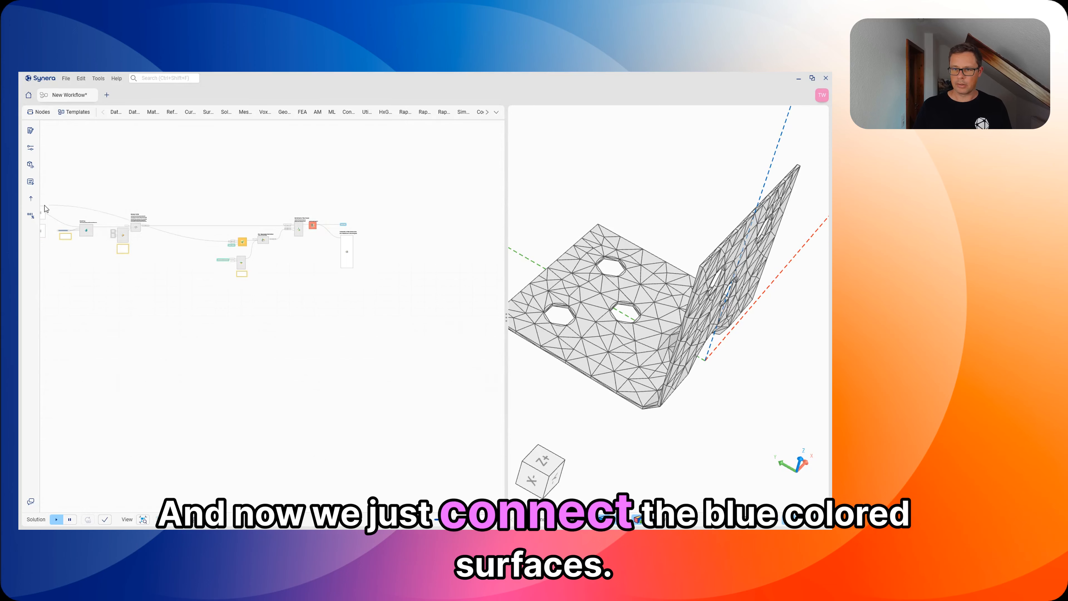
left_click_drag(45, 206, 206, 278)
scroll(118, 207, "up", 5)
scroll(219, 257, "up", 4)
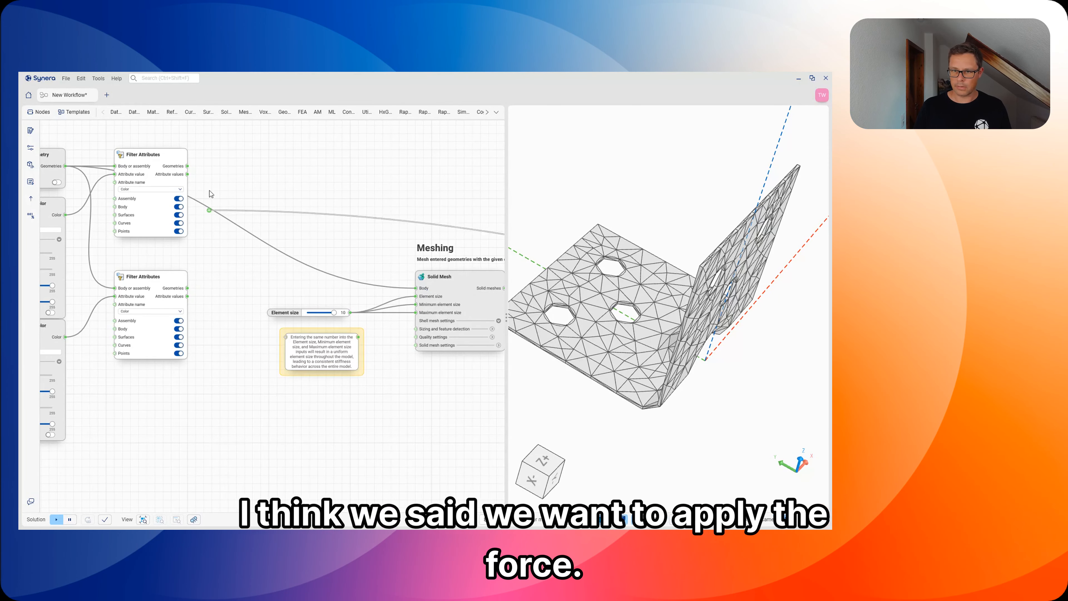
left_click_drag(191, 163, 190, 163)
Step: Connect the Geometries output of the green surfaces' Filter Attributes node to the Support Surface container of Fixed Displacement
scroll(220, 244, "down", 7)
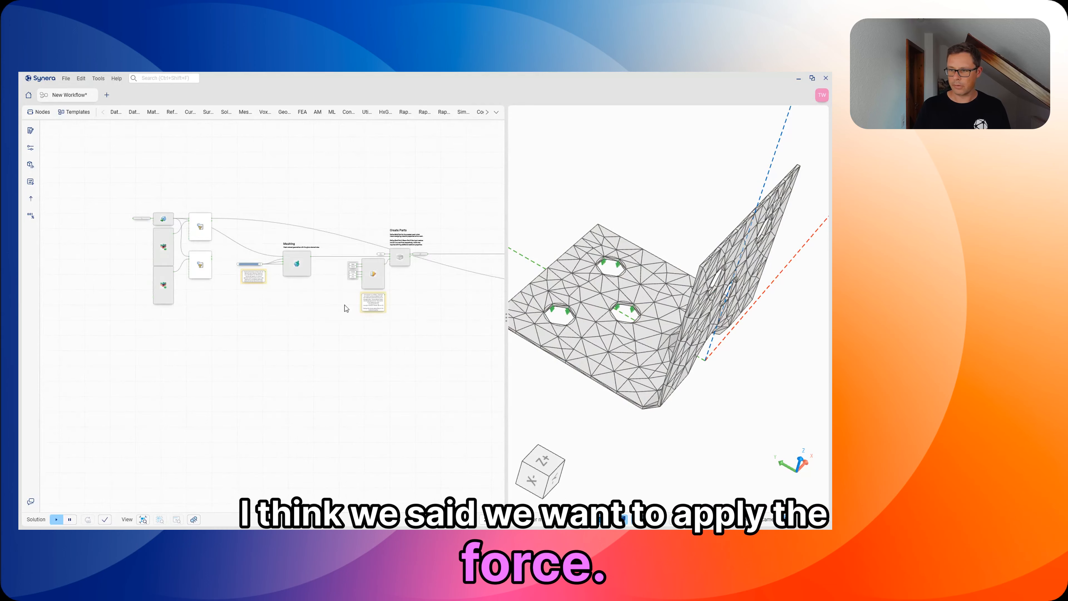
right_click_drag(434, 322, 248, 301)
scroll(445, 301, "up", 2)
scroll(452, 306, "up", 5)
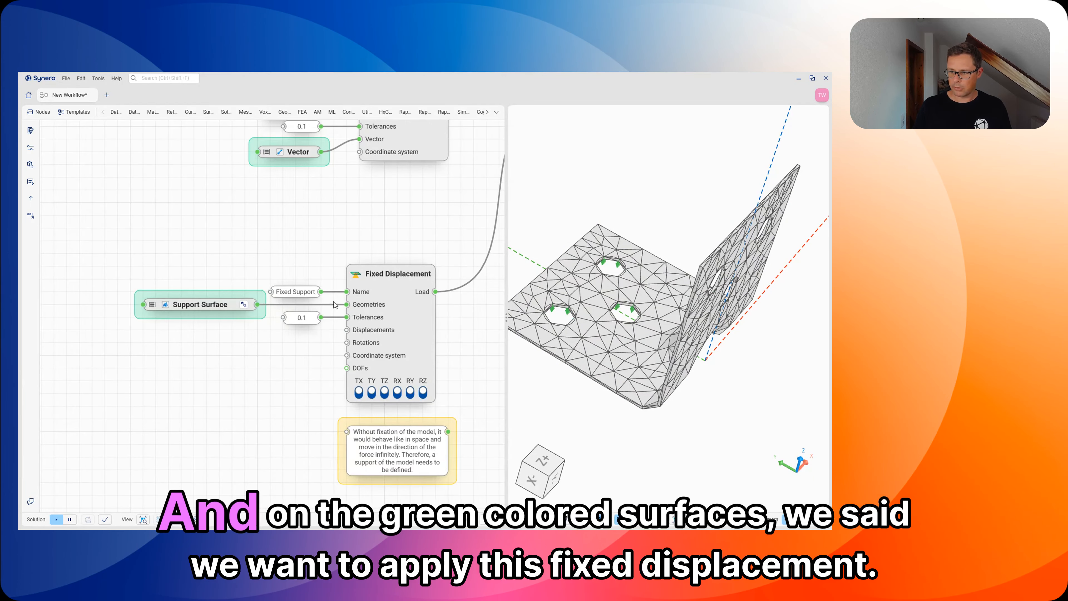
scroll(243, 367, "down", 3)
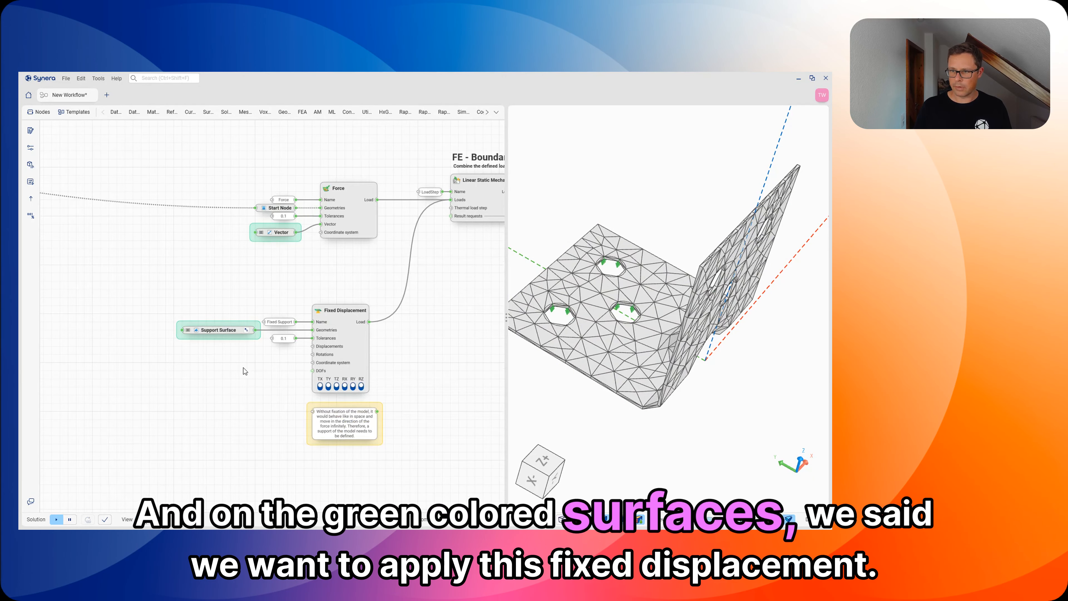
scroll(129, 272, "down", 5)
left_click_drag(129, 272, 185, 244)
scroll(143, 208, "up", 5)
Step: Examine the rest of the workflow from the boundary condition through Construct Model and FEA Solver to Model View
scroll(178, 281, "down", 6)
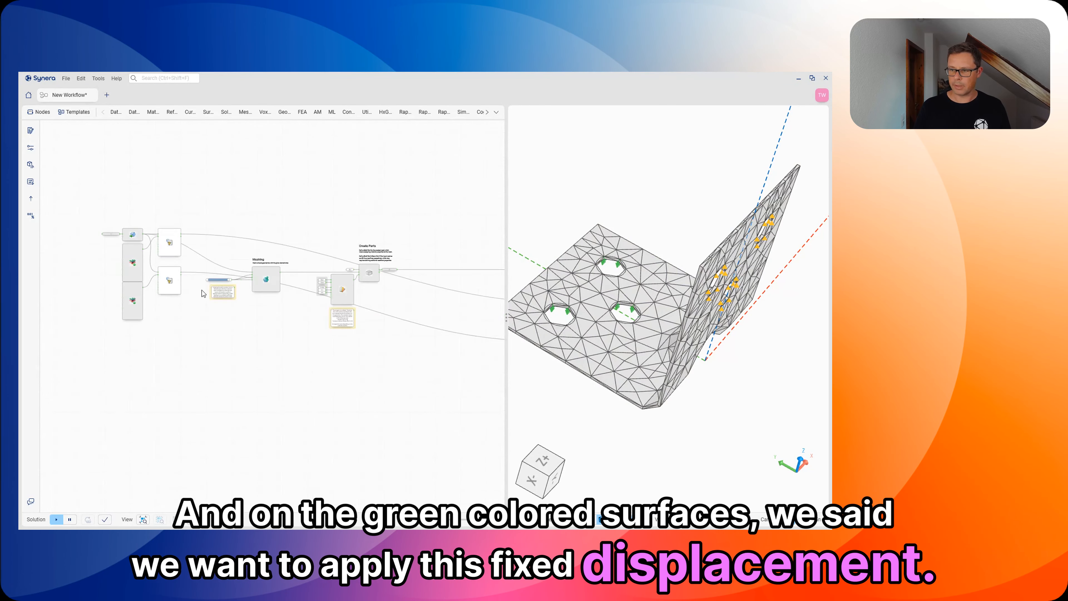
middle_click_drag(412, 362, 198, 335)
middle_click_drag(384, 372, 209, 362)
scroll(251, 298, "up", 1)
scroll(250, 244, "up", 6)
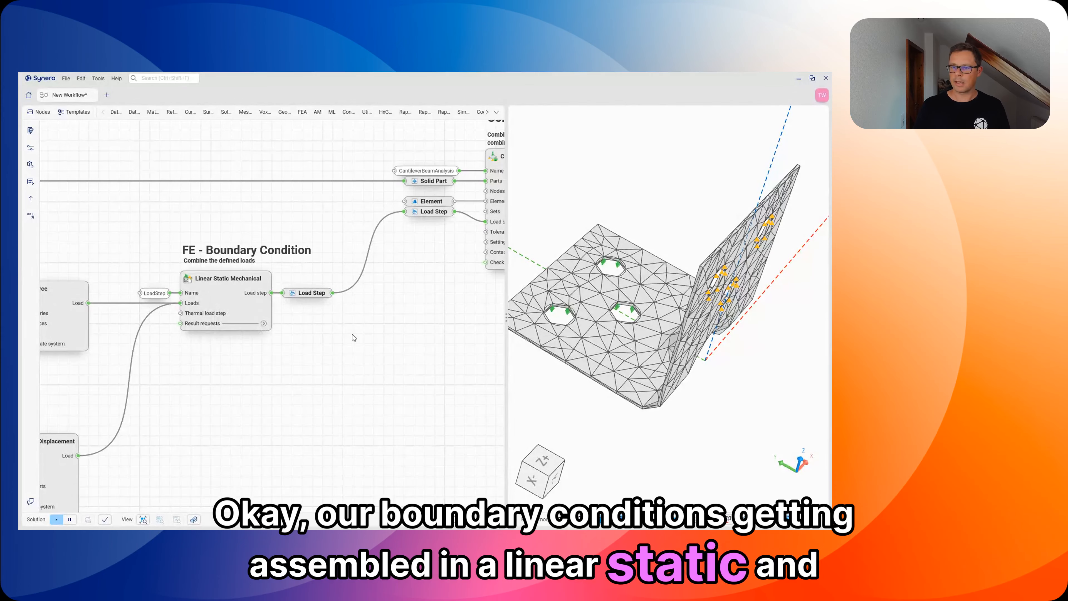
middle_click_drag(328, 330, 192, 353)
middle_click_drag(447, 283, 371, 308)
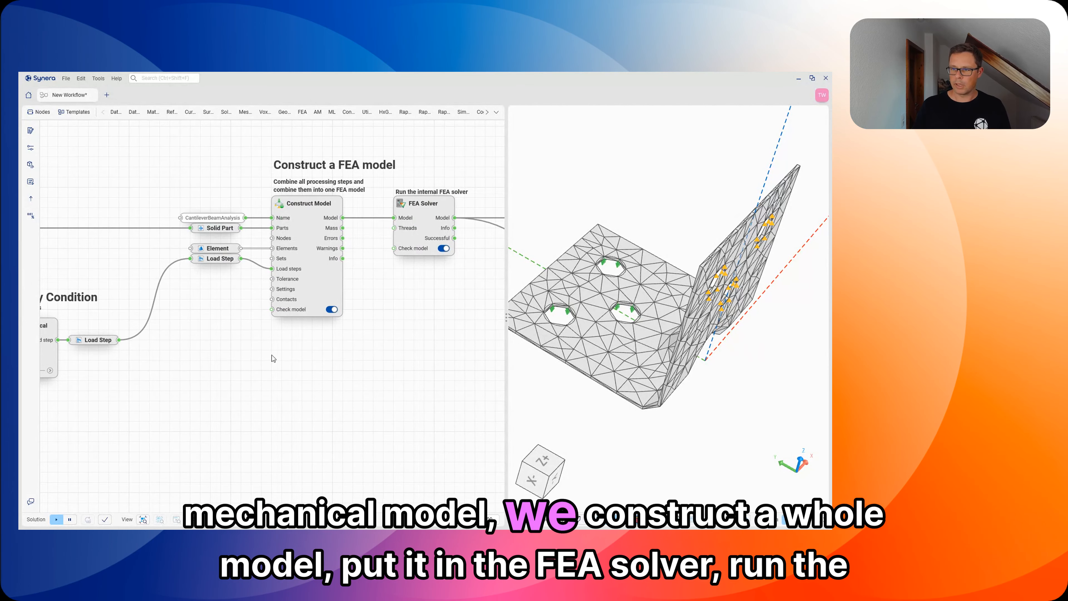
middle_click_drag(438, 343, 293, 367)
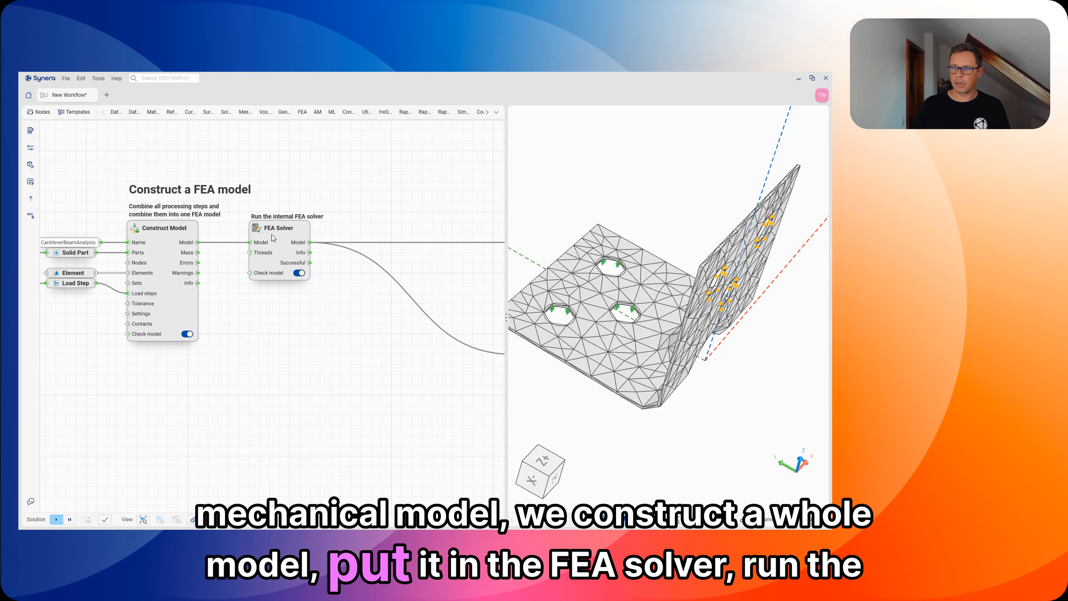
middle_click_drag(345, 326, 193, 282)
scroll(243, 299, "down", 2)
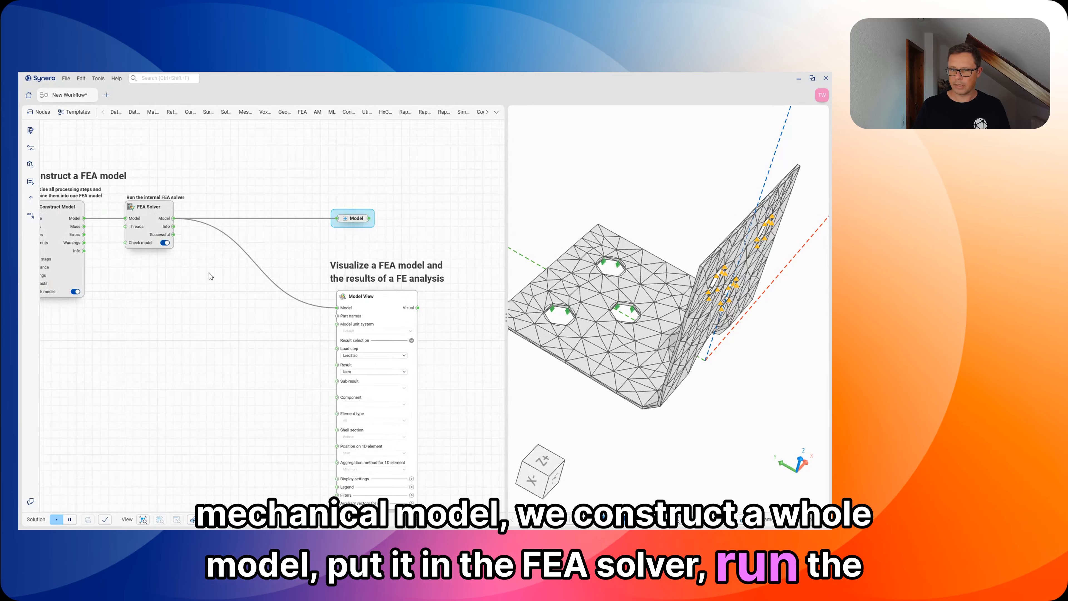
middle_click_drag(251, 364, 186, 295)
scroll(345, 313, "up", 2)
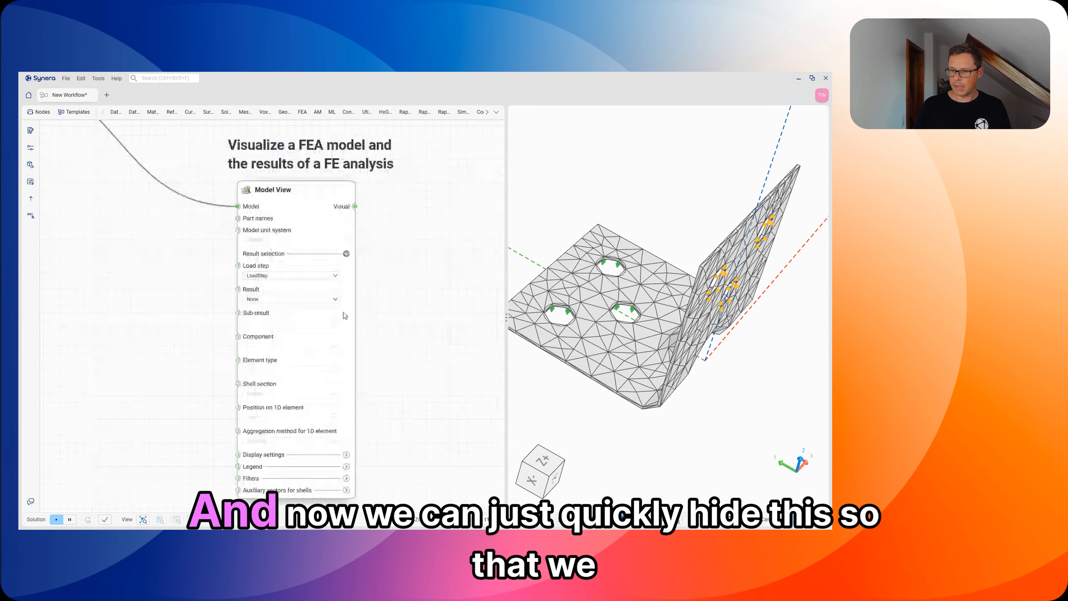
Step: Hide the geometry previews overlapping the FEA mesh in the 3D view and keep only Model View's output displayed
left_click(604, 354)
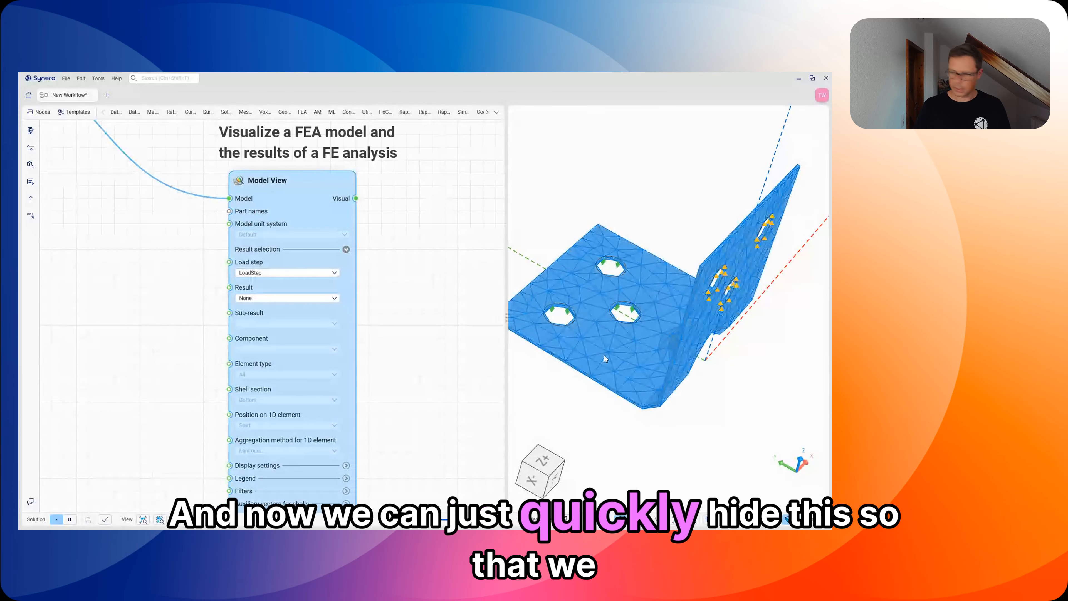
key("ctrl+h")
left_click(621, 325)
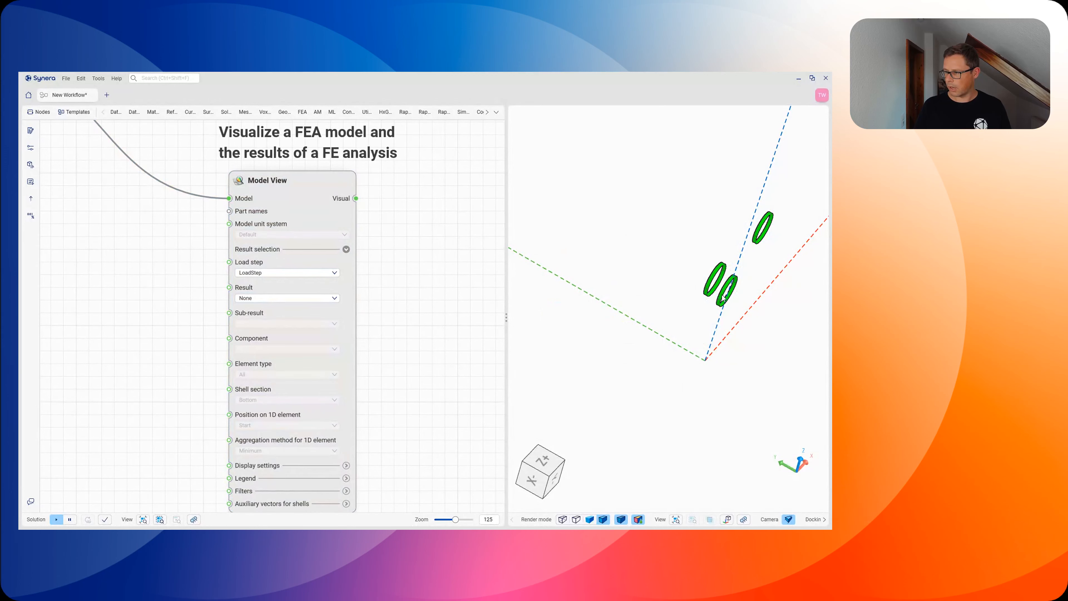
left_click(286, 196)
key("ctrl+h")
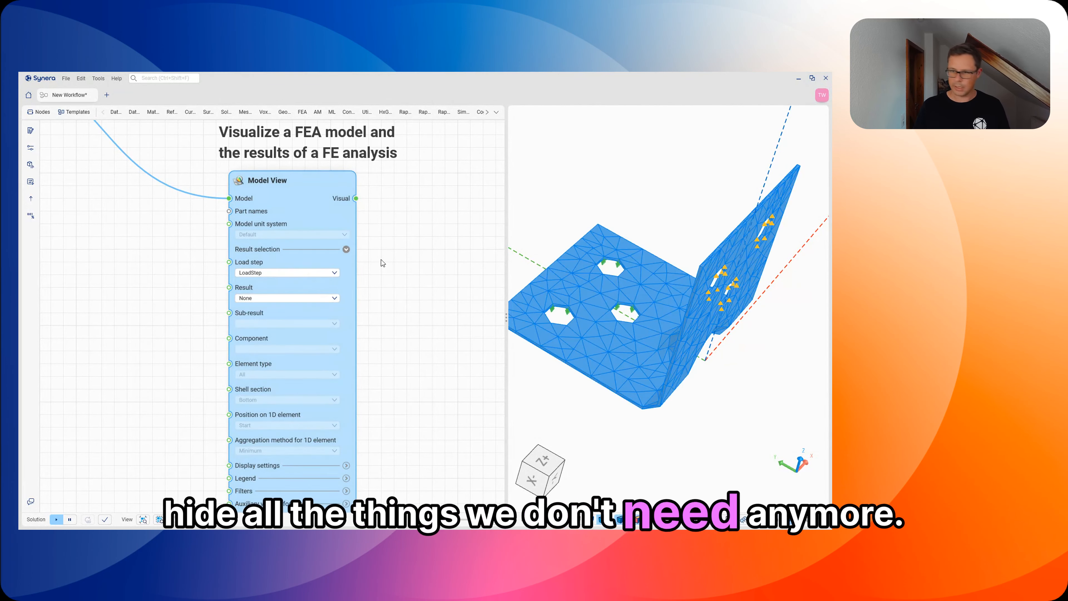
right_click_drag(436, 276, 404, 268)
scroll(394, 263, "down", 2)
left_click(390, 270)
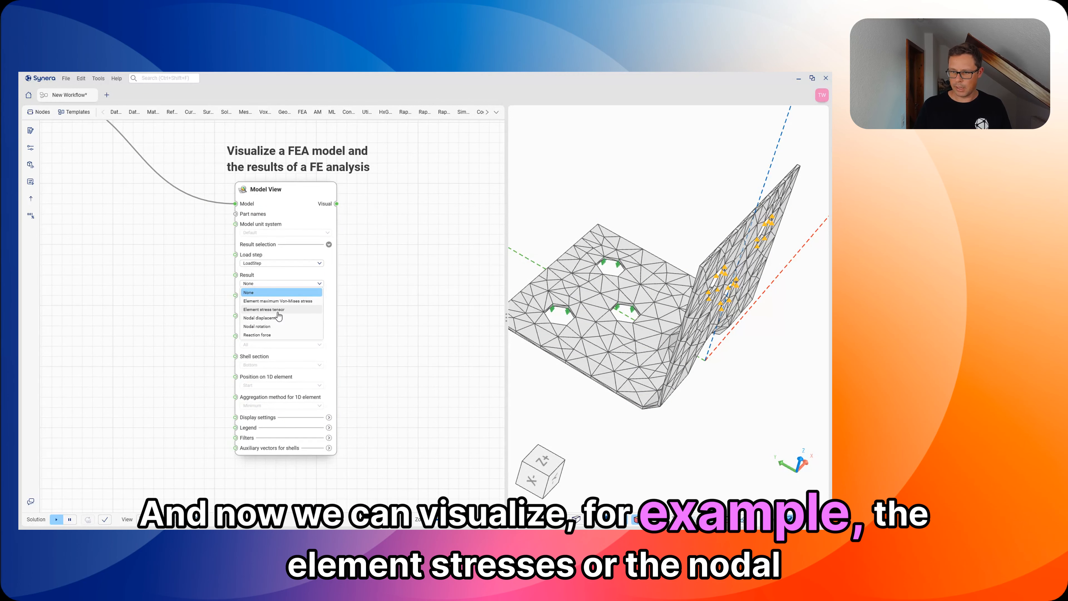
Step: Display the Element stress tensor result in Model View and switch the result to Nodal displacement
left_click(278, 310)
left_click(269, 284)
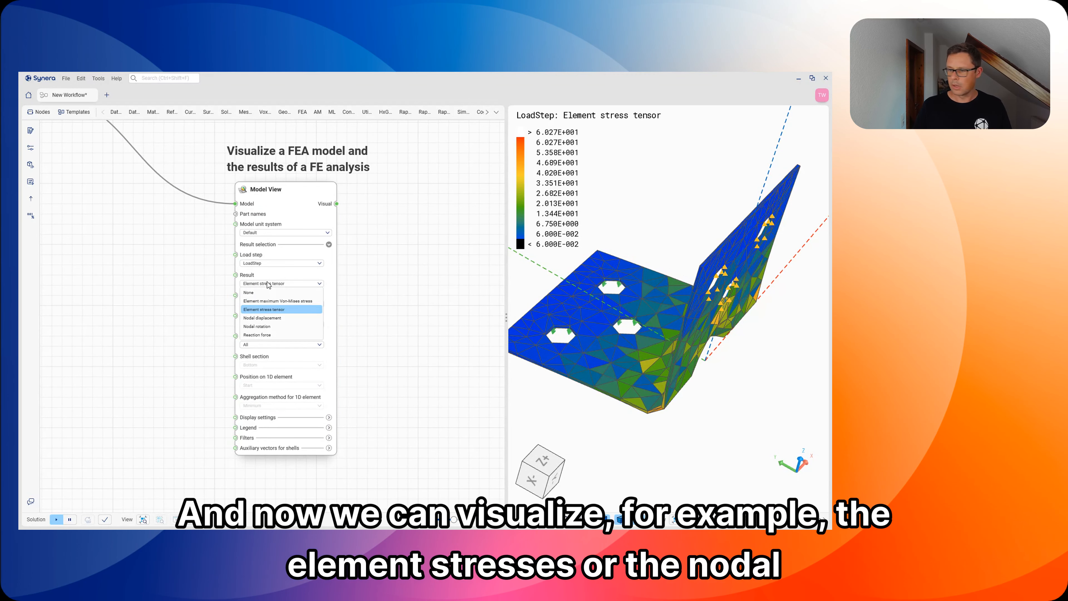
left_click(270, 319)
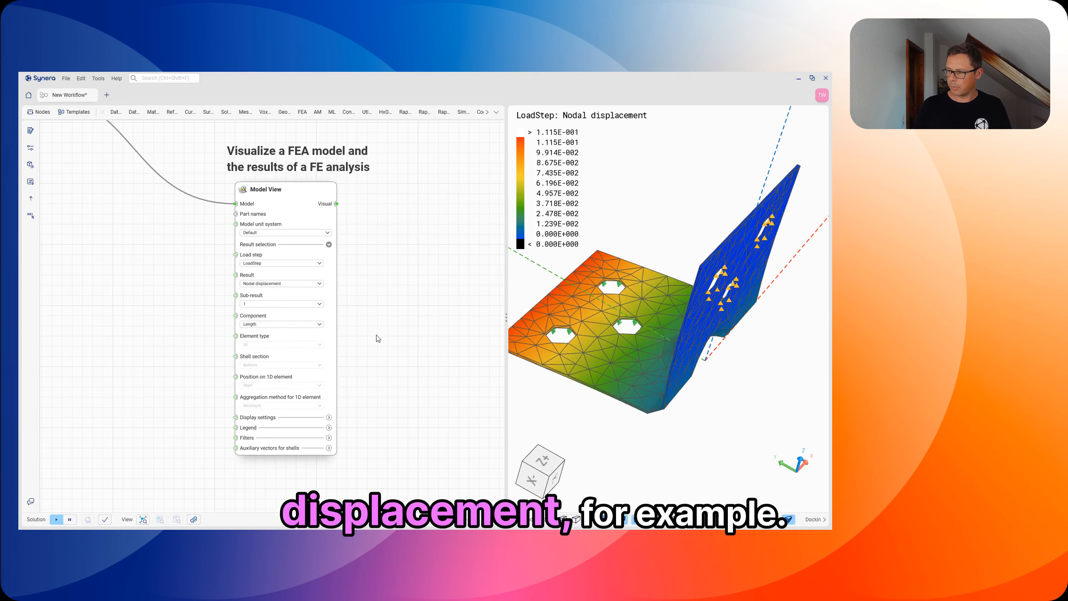
Step: Exchange the geometry input in the File Path container for the file Jet Engine Bracket.step
scroll(370, 306, "down", 4)
middle_click_drag(384, 318, 414, 357)
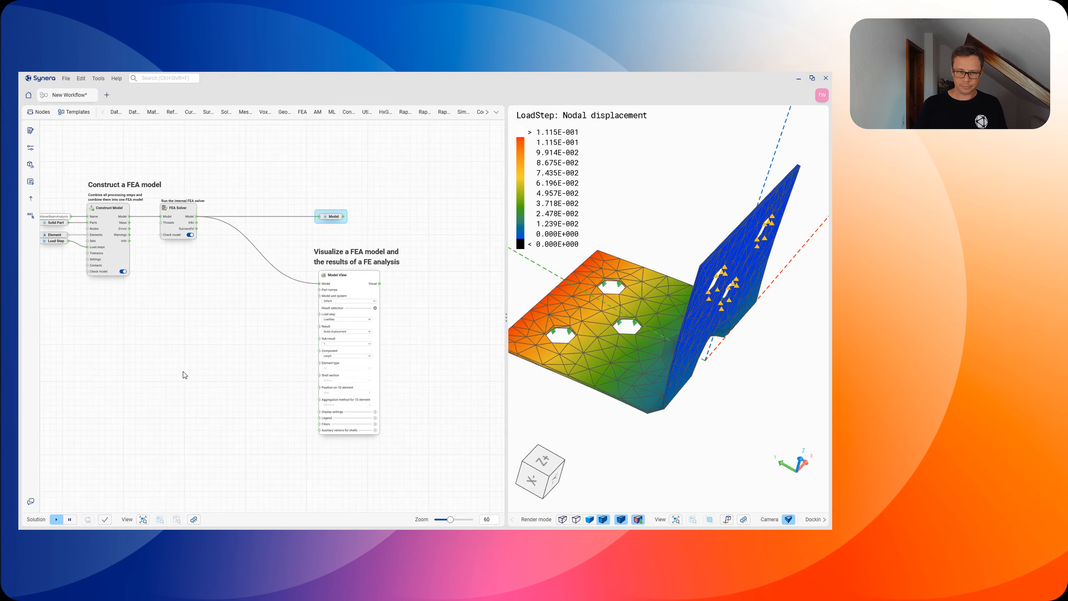
middle_click_drag(183, 371, 302, 350)
scroll(239, 367, "down", 6)
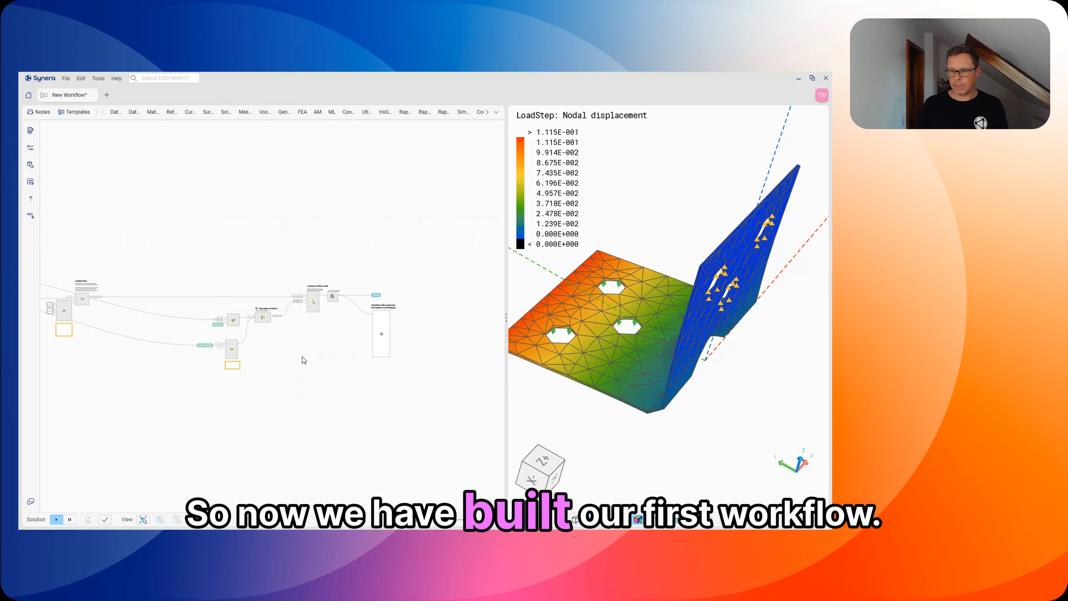
middle_click_drag(207, 369, 318, 365)
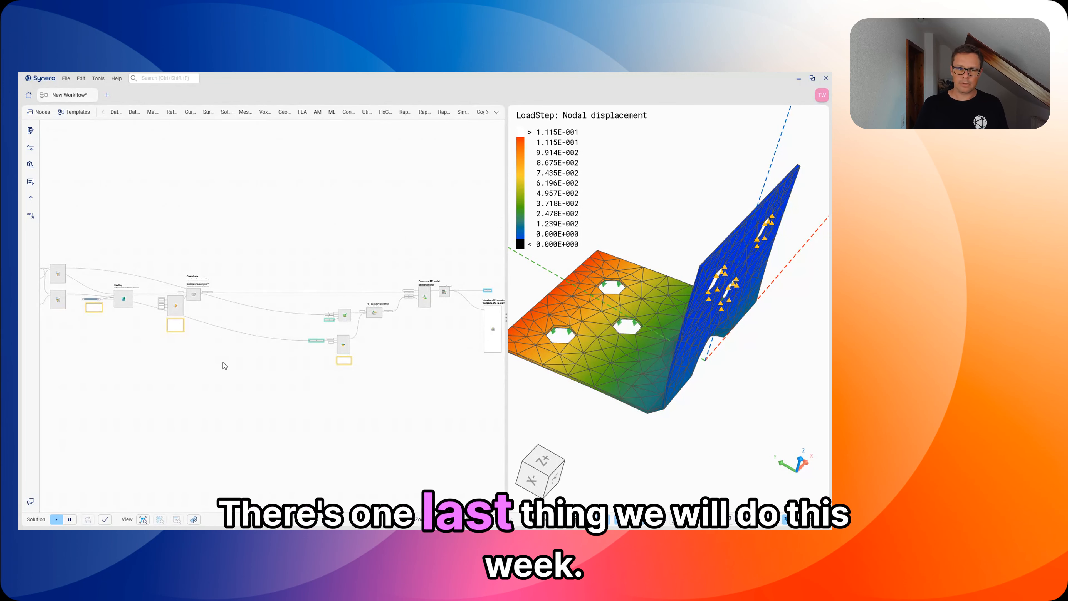
scroll(211, 359, "up", 10)
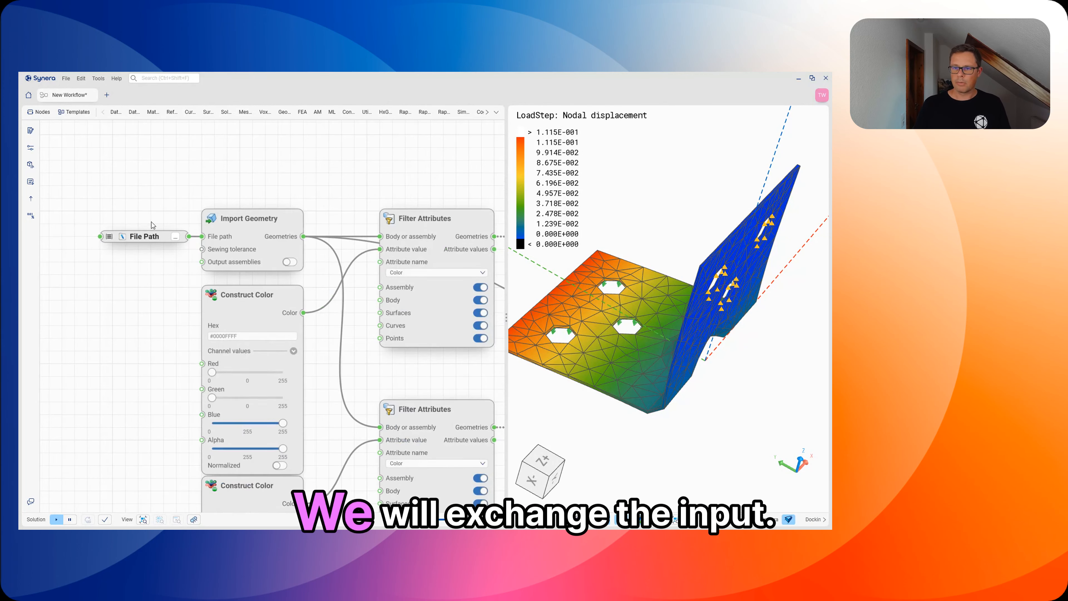
scroll(147, 224, "up", 3)
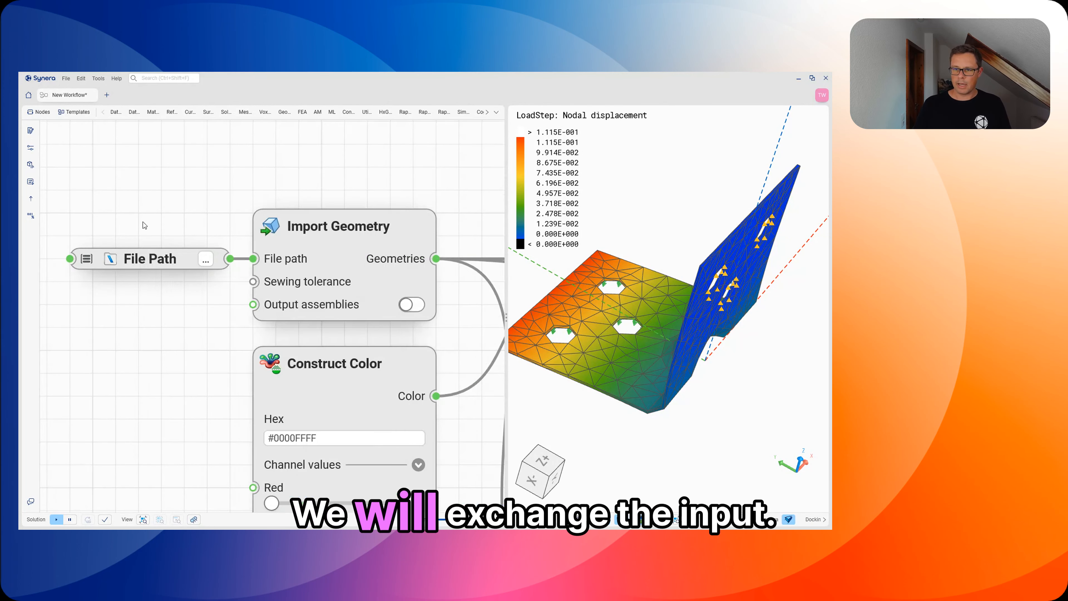
left_click(206, 260)
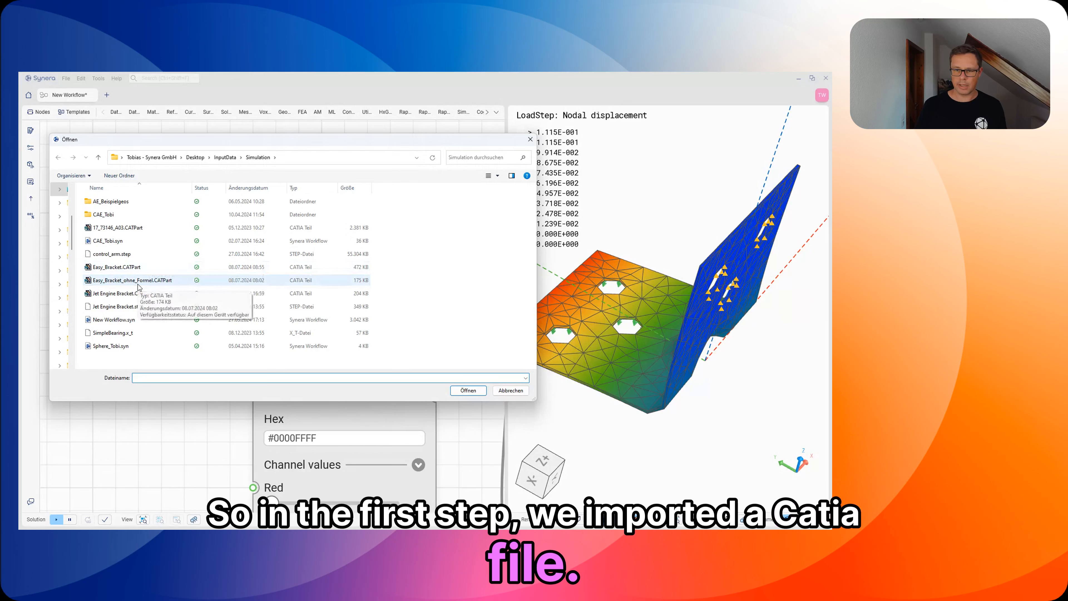
left_click(130, 311)
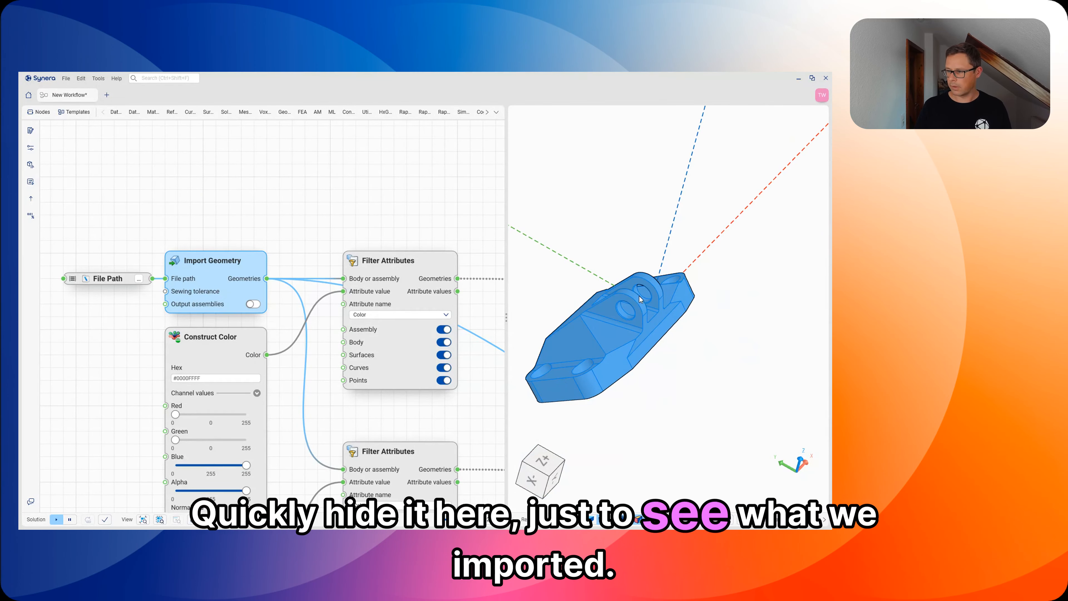
Step: Inspect the imported jet engine bracket, hide the Import Geometry preview and show Model View's nodal displacement result
middle_click_drag(639, 296, 651, 394)
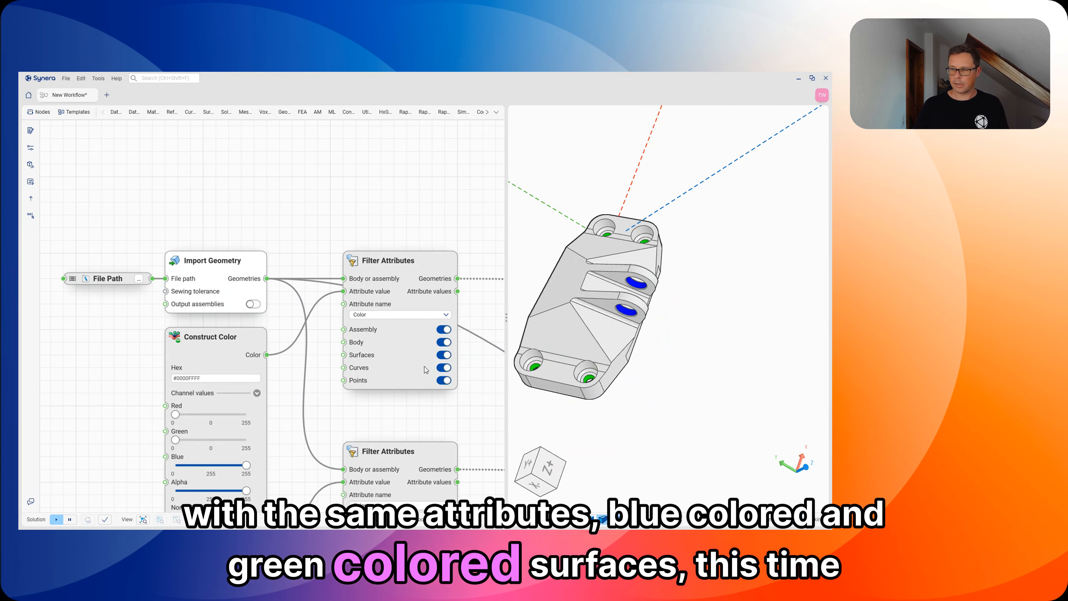
left_click(221, 275)
scroll(215, 295, "down", 4)
middle_click_drag(251, 327, 55, 273)
middle_click_drag(475, 361, 188, 331)
middle_click_drag(402, 360, 126, 319)
scroll(216, 327, "down", 3)
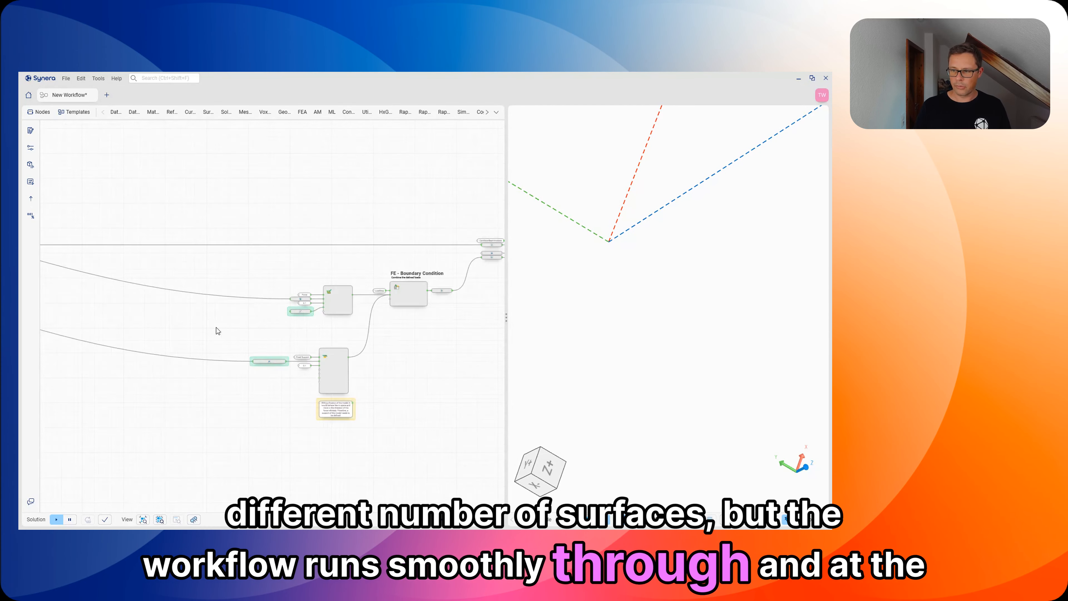
middle_click_drag(278, 345, 127, 328)
middle_click_drag(322, 326, 166, 331)
scroll(324, 293, "up", 5)
left_click(283, 254)
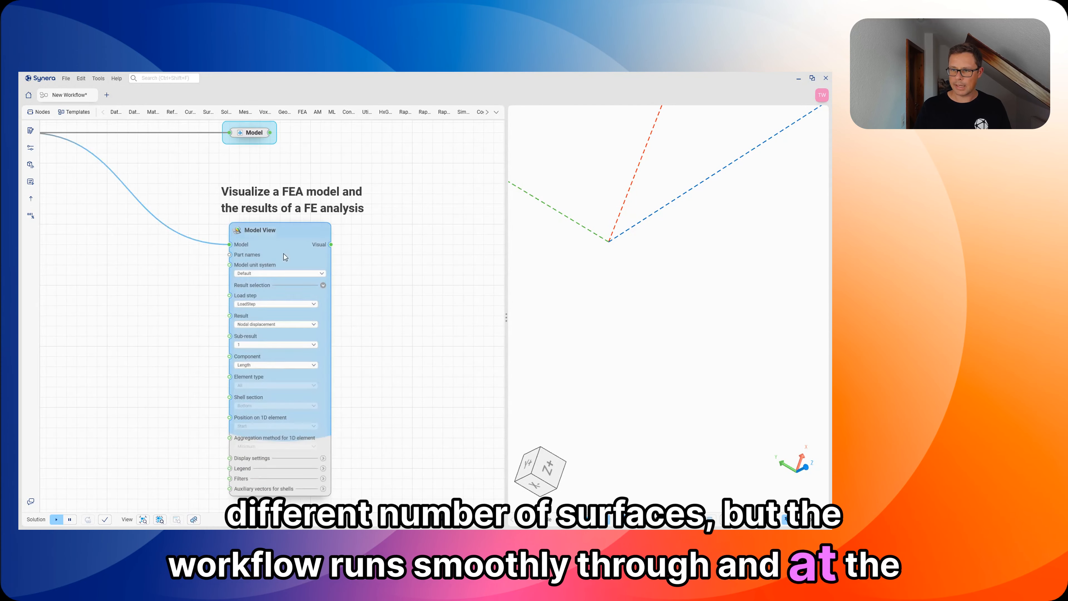
middle_click_drag(595, 351, 658, 351)
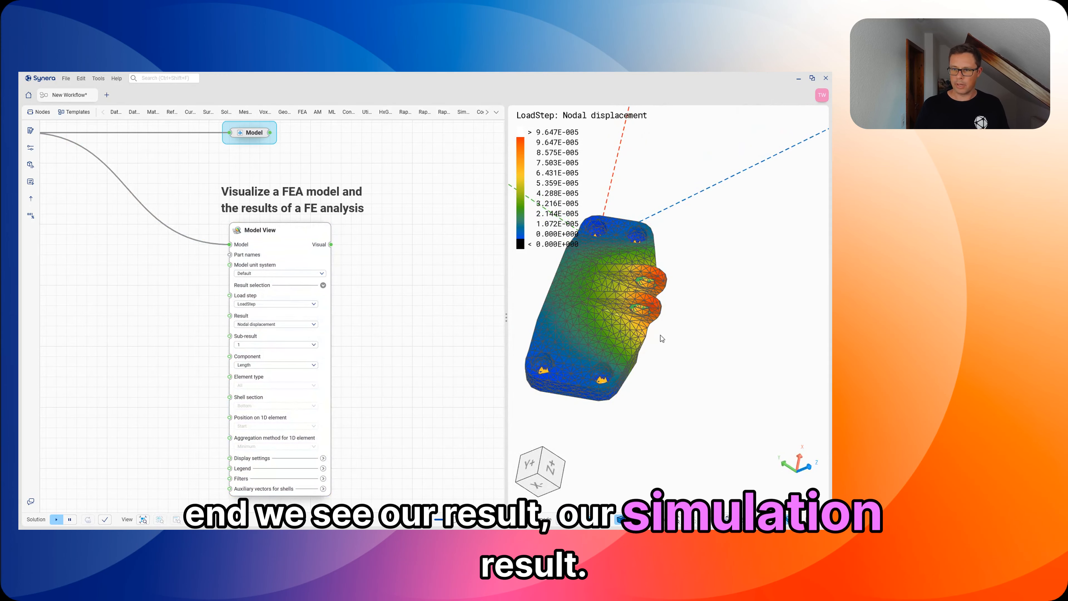